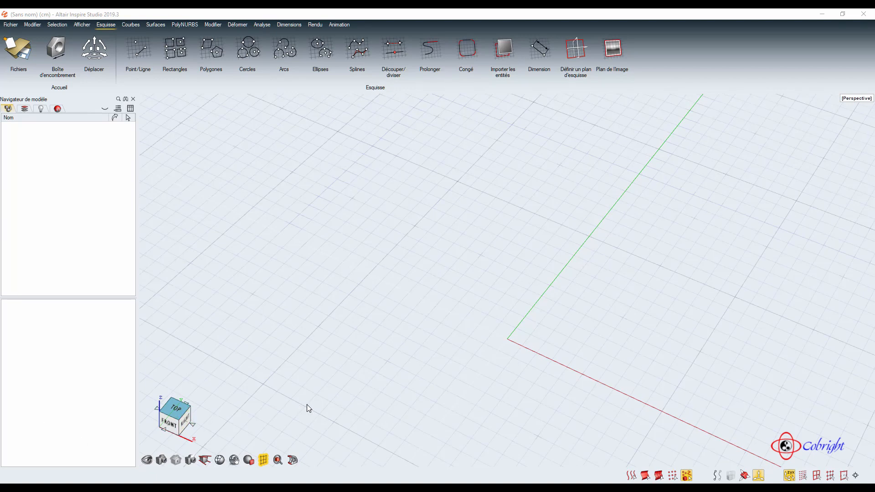
# - Sketch a circle centred on the origin in the horizontal plane
pyautogui.click(259, 56)
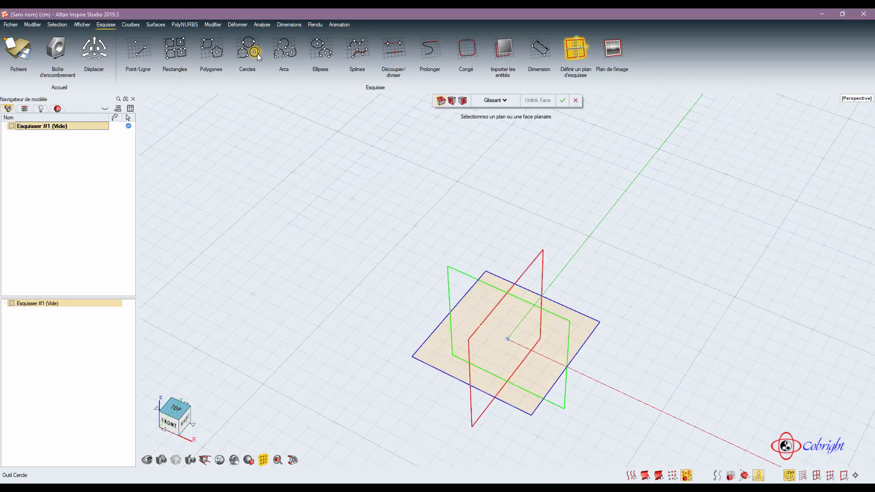
pyautogui.click(426, 362)
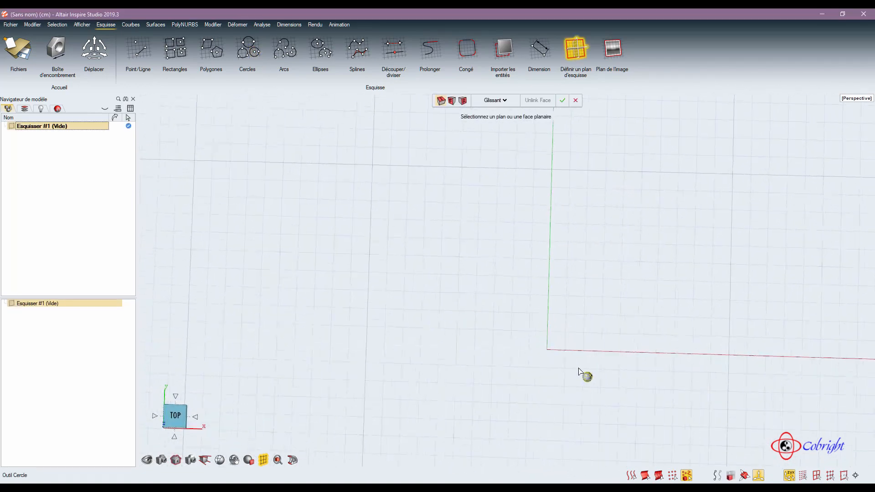
pyautogui.click(552, 354)
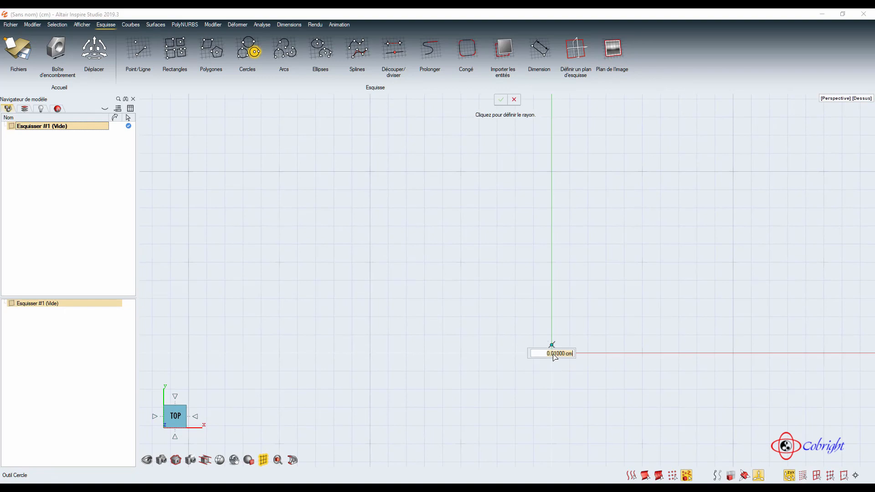
pyautogui.click(439, 264)
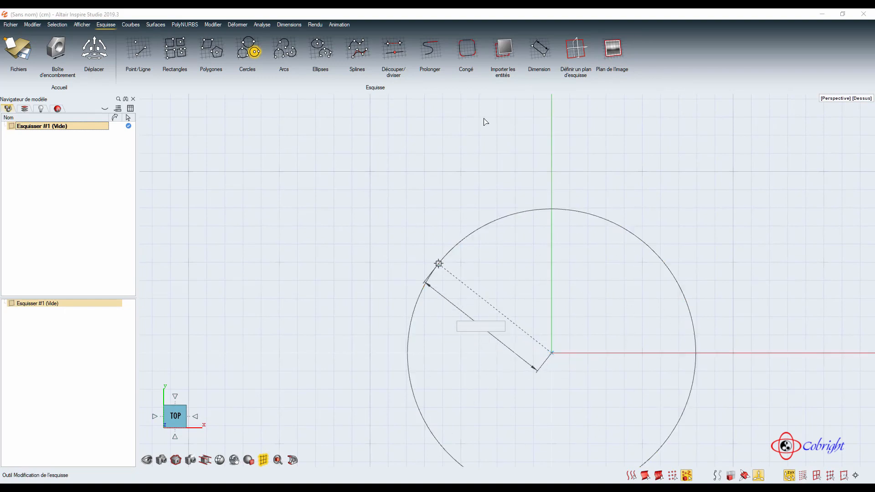
pyautogui.rightClick(524, 148)
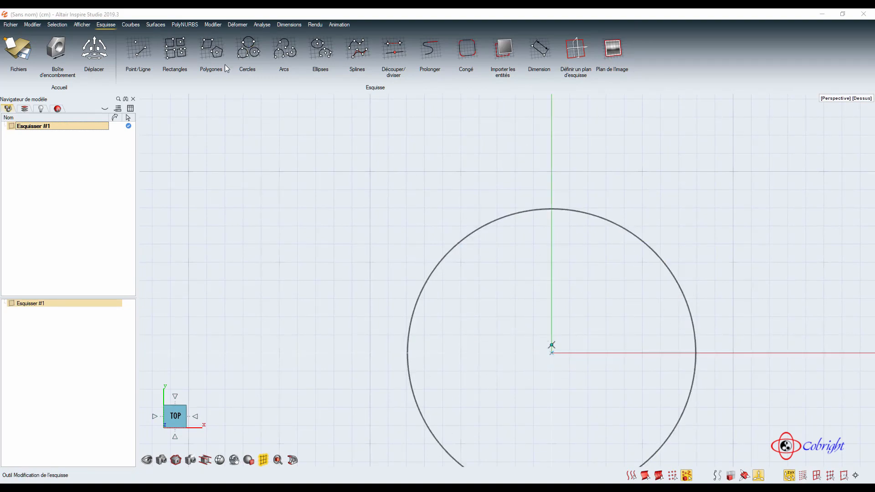
# - Hide the grid and start a surface extrusion of the sketched circle
pyautogui.click(147, 25)
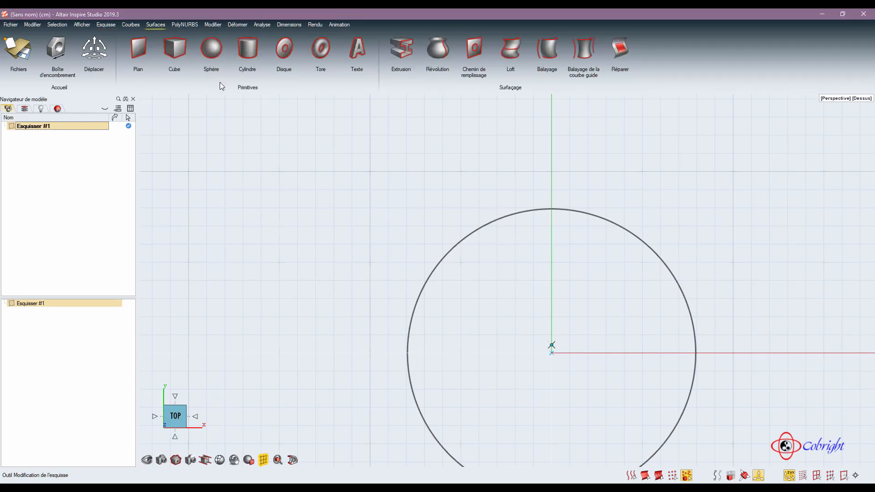
pyautogui.click(403, 56)
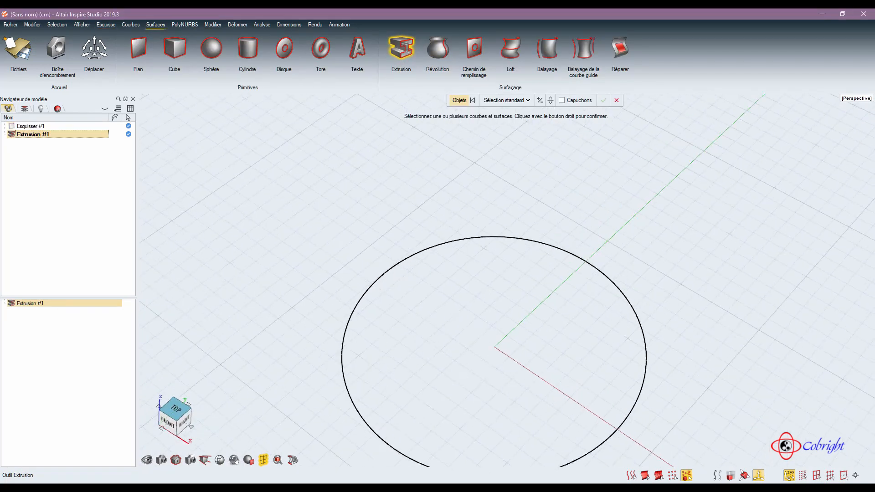
pyautogui.click(263, 461)
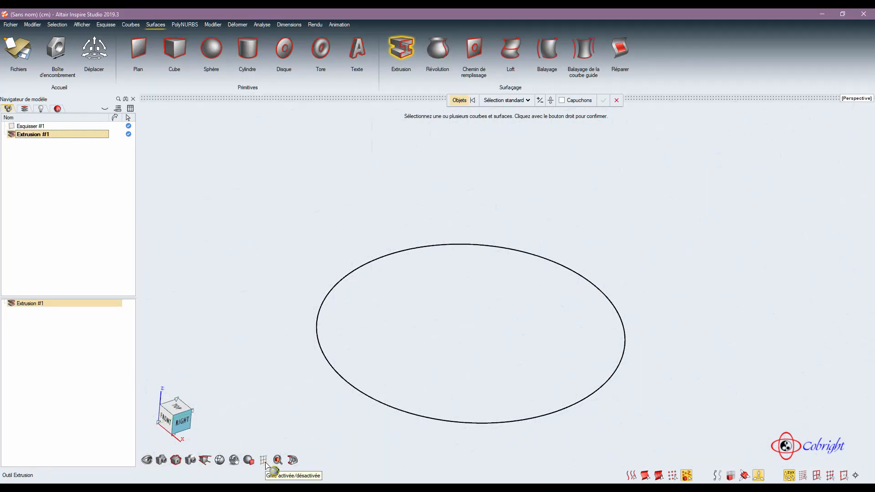
pyautogui.click(379, 406)
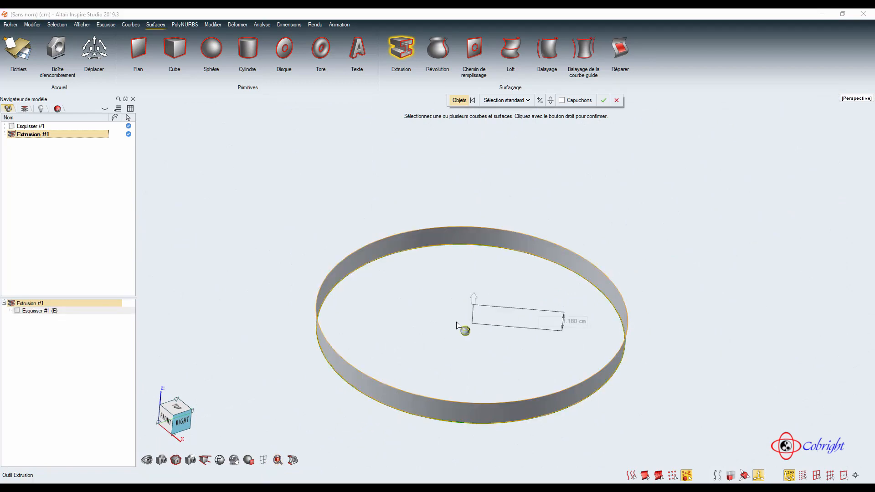
# - Extend the circle's extrusion upward and set its height to 10 cm
pyautogui.moveTo(475, 300); pyautogui.dragTo(482, 244)
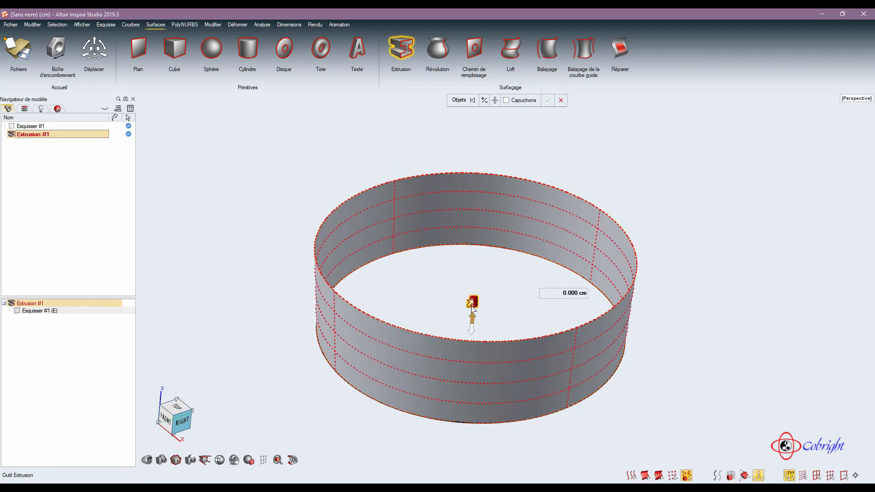
pyautogui.moveTo(472, 317); pyautogui.dragTo(480, 194)
pyautogui.moveTo(480, 194); pyautogui.dragTo(499, 157, button='middle')
pyautogui.click(583, 238)
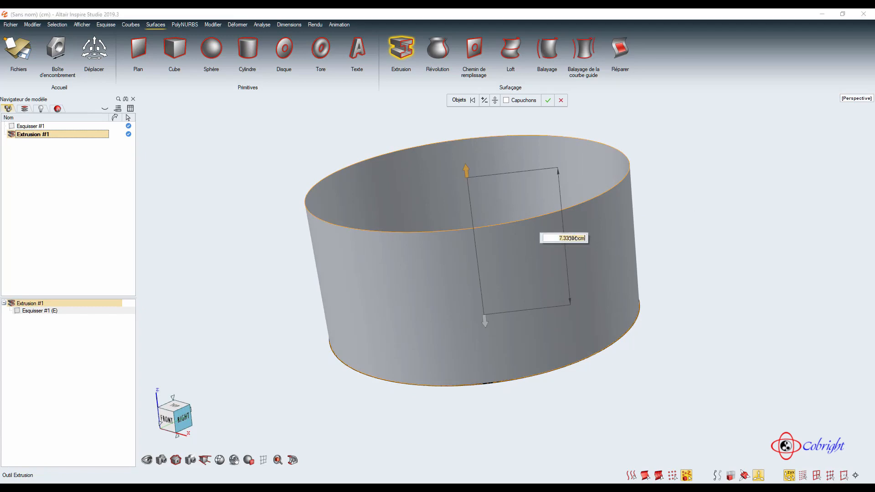
pyautogui.write('10')
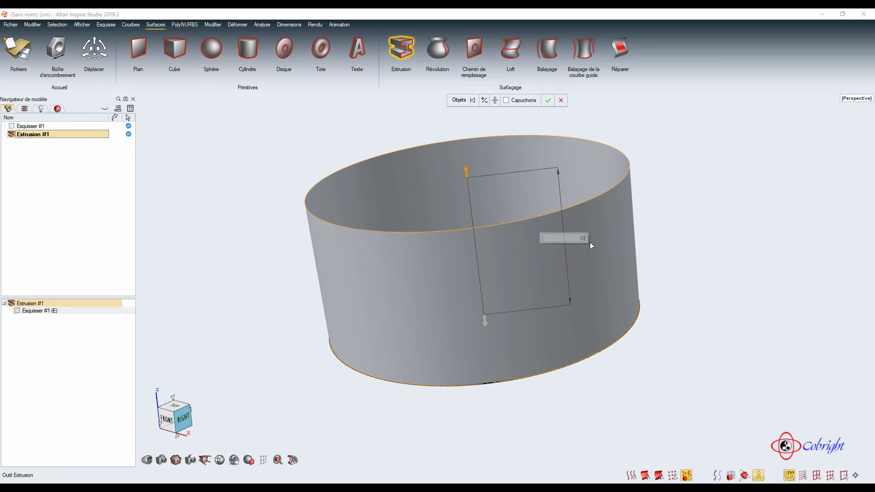
pyautogui.press('Return')
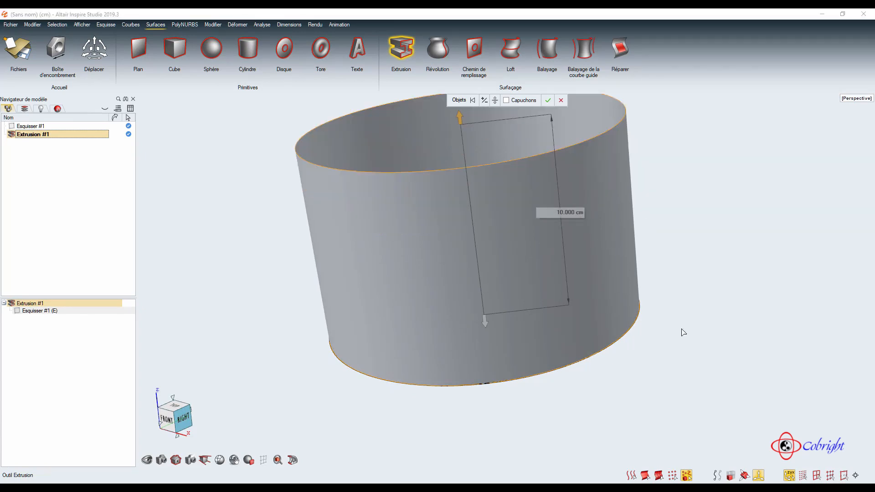
pyautogui.scroll(-3, 682, 333)
pyautogui.scroll(2, 679, 335)
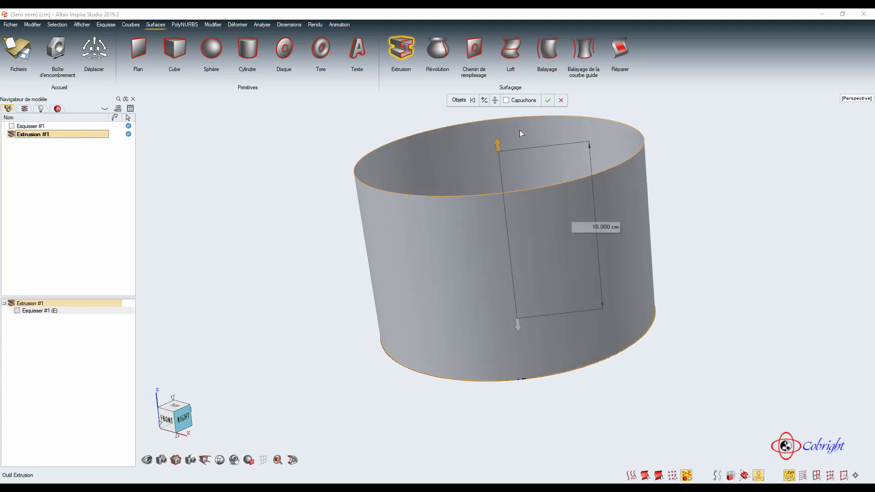
# - Try extruding the circle to both sides and reversing the direction, restoring the one-sided upward extrusion
pyautogui.click(494, 100)
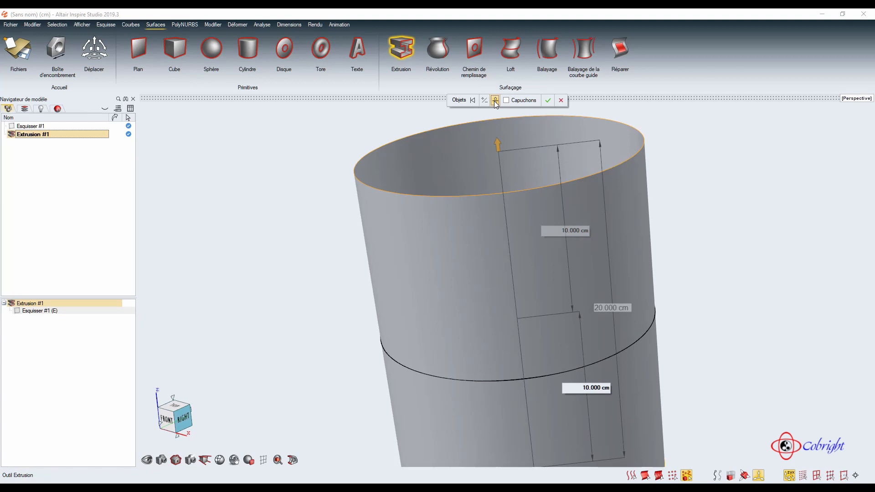
pyautogui.click(494, 100)
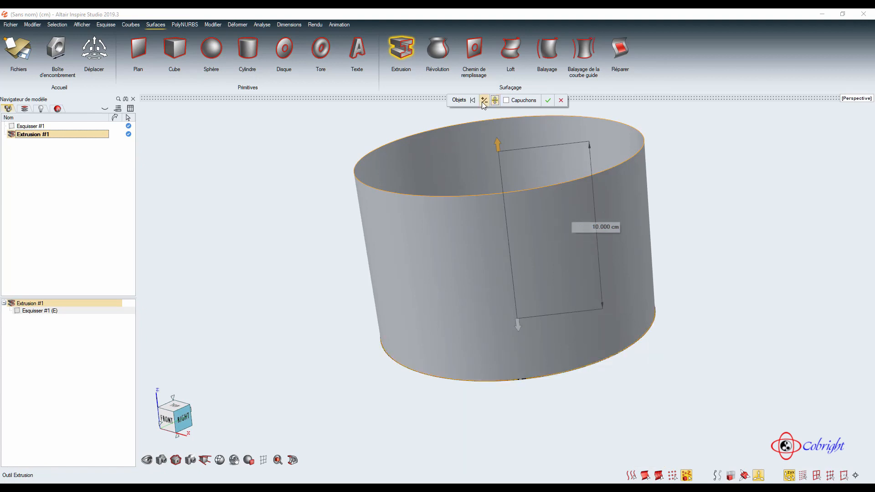
pyautogui.click(482, 103)
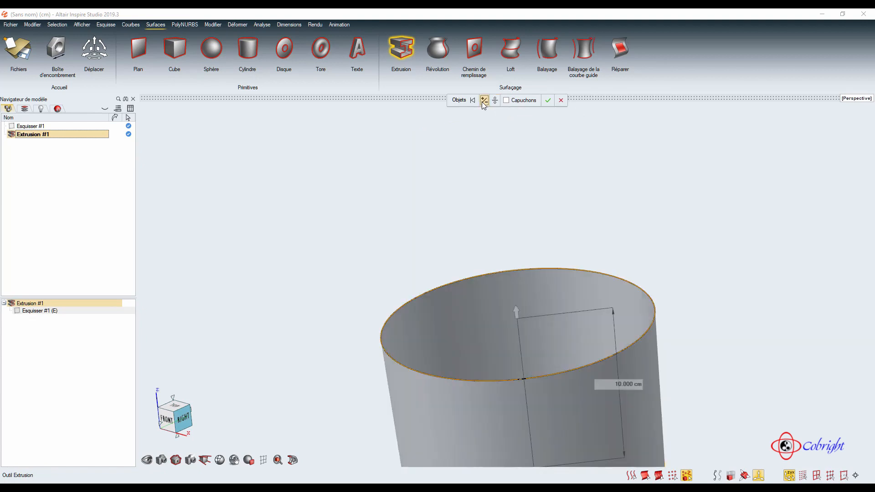
pyautogui.click(482, 102)
pyautogui.moveTo(698, 145)
pyautogui.mouseDown(button='middle')
pyautogui.moveTo(675, 173)
pyautogui.moveTo(656, 273)
pyautogui.moveTo(629, 174)
pyautogui.moveTo(565, 128)
pyautogui.moveTo(656, 160)
pyautogui.moveTo(638, 205)
pyautogui.moveTo(629, 183)
pyautogui.moveTo(647, 155)
pyautogui.moveTo(650, 171)
pyautogui.mouseUp(button='middle')
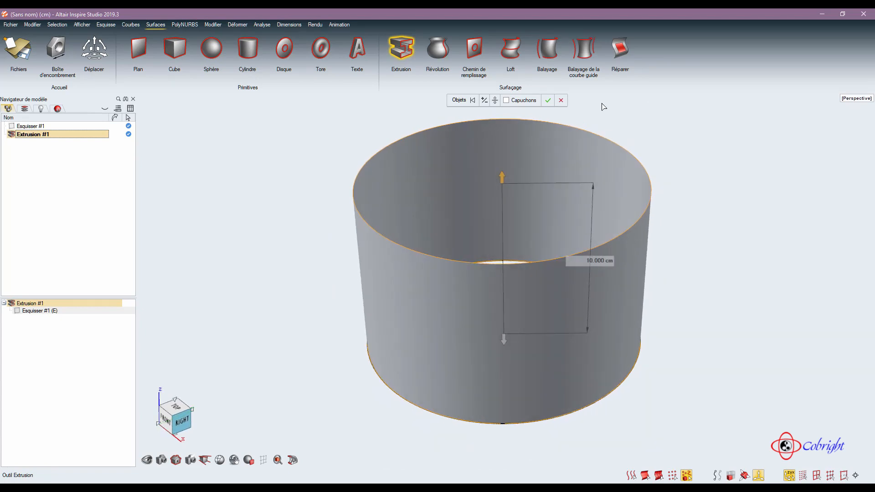
# - Close both ends of the extruded cylinder with flat caps (Capuchons)
pyautogui.click(506, 101)
pyautogui.moveTo(680, 147)
pyautogui.mouseDown(button='middle')
pyautogui.moveTo(674, 137)
pyautogui.moveTo(652, 177)
pyautogui.moveTo(672, 141)
pyautogui.moveTo(668, 157)
pyautogui.mouseUp(button='middle')
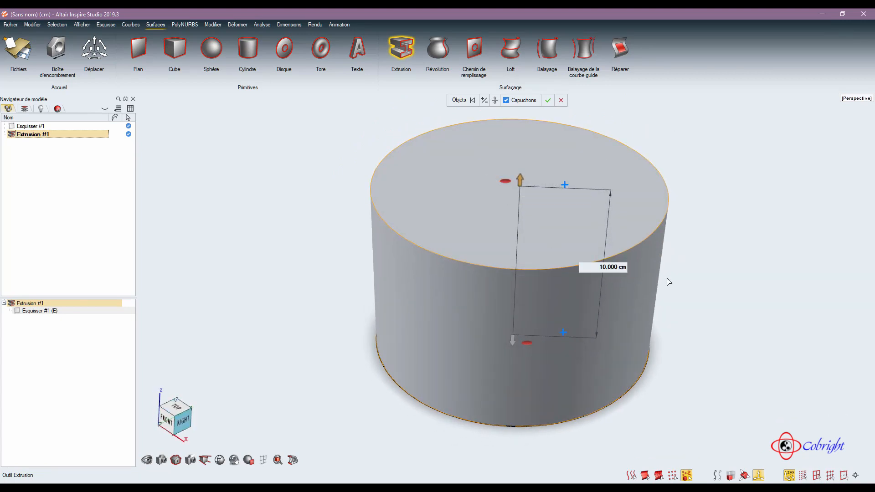
pyautogui.moveTo(664, 279)
pyautogui.mouseDown(button='middle')
pyautogui.moveTo(665, 265)
pyautogui.moveTo(650, 280)
pyautogui.moveTo(667, 266)
pyautogui.mouseUp(button='middle')
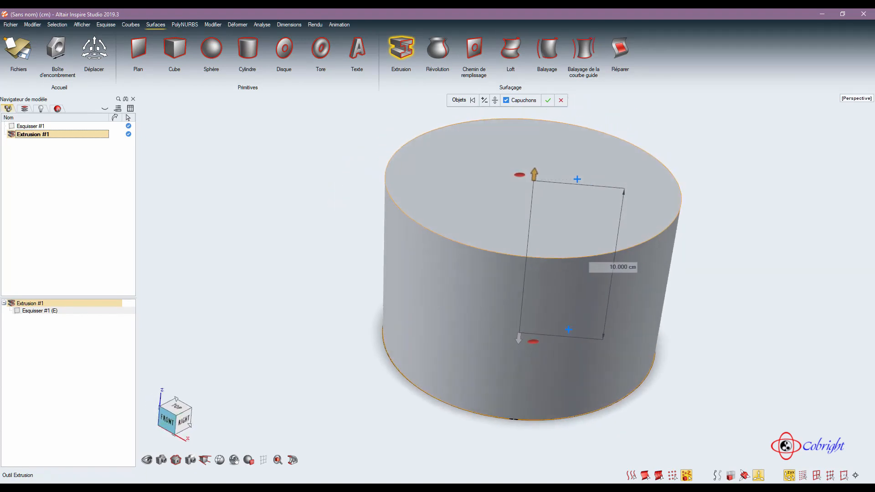
# - Remove only the cylinder's top cap, then reset the caps so both ends are closed
pyautogui.click(523, 179)
pyautogui.moveTo(735, 195); pyautogui.dragTo(638, 205, button='middle')
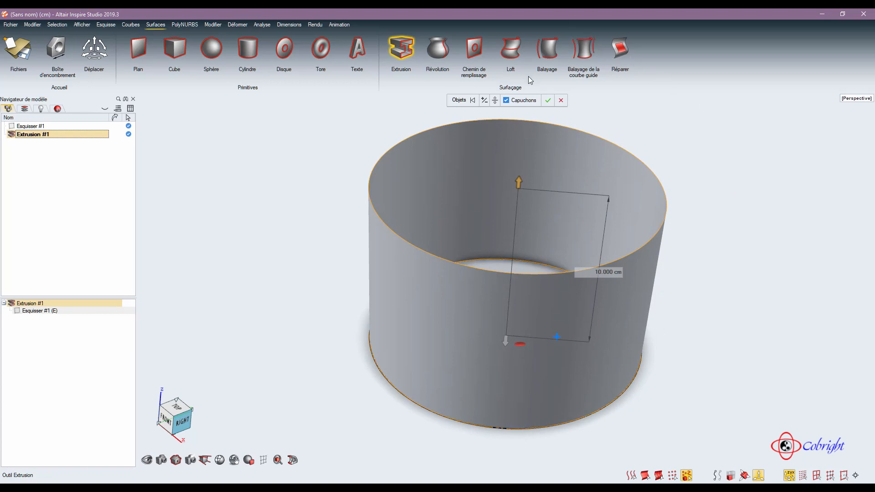
pyautogui.click(506, 101)
pyautogui.click(510, 101)
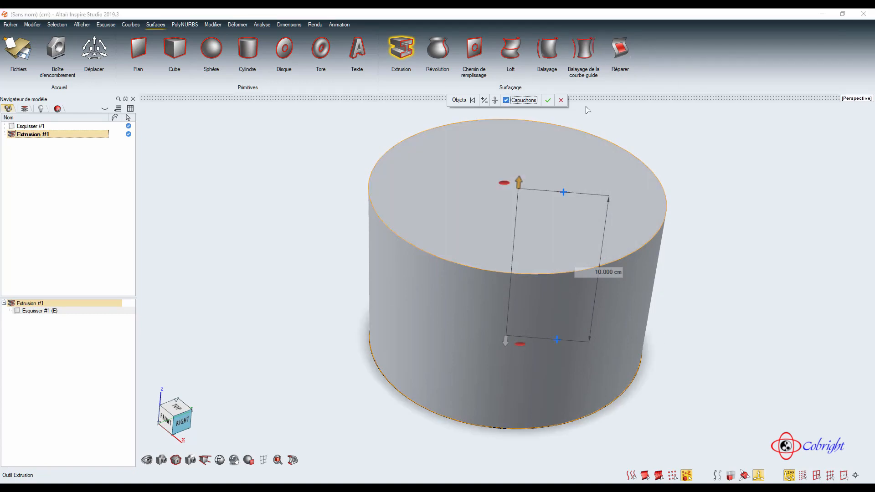
# - Change the cylinder's flat top cap to a rounded one
pyautogui.moveTo(637, 151)
pyautogui.mouseDown(button='middle')
pyautogui.moveTo(631, 133)
pyautogui.moveTo(637, 141)
pyautogui.mouseUp(button='middle')
pyautogui.scroll(1, 636, 150)
pyautogui.scroll(1, 637, 153)
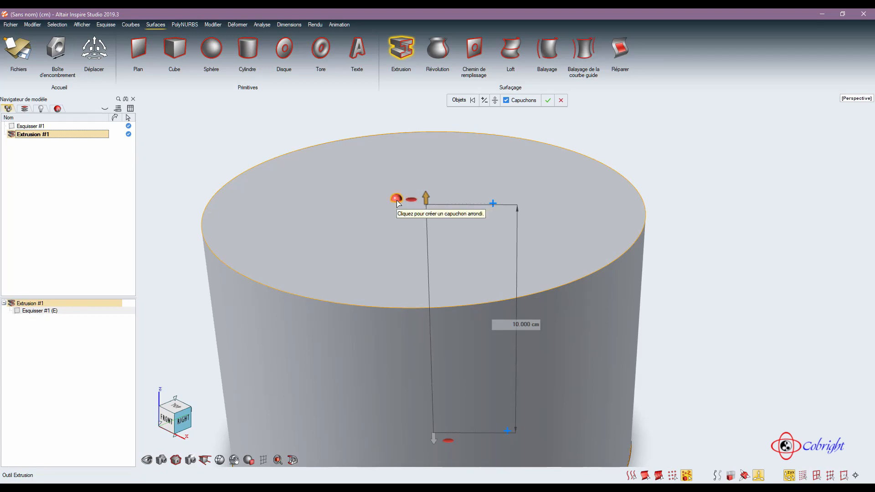
pyautogui.click(396, 199)
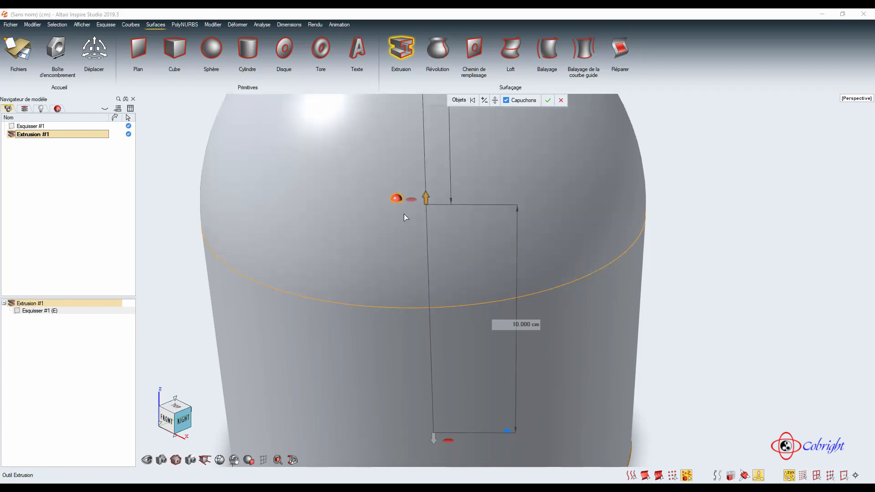
pyautogui.scroll(-2, 413, 221)
pyautogui.scroll(-2, 413, 220)
# - Lower the rounded top cap to a height of about 3.45 cm and complete the extrusion
pyautogui.moveTo(514, 173); pyautogui.dragTo(470, 135, button='middle')
pyautogui.moveTo(434, 109); pyautogui.dragTo(431, 154)
pyautogui.moveTo(522, 146); pyautogui.dragTo(518, 128, button='middle')
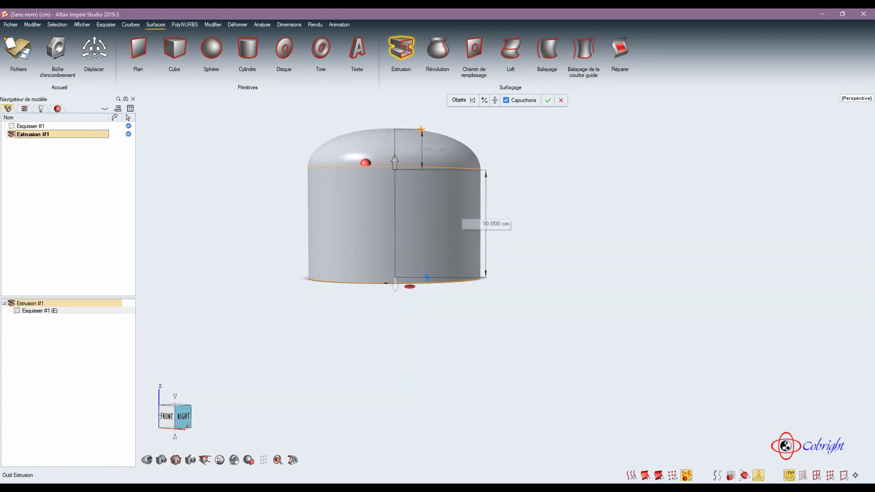
pyautogui.click(426, 149)
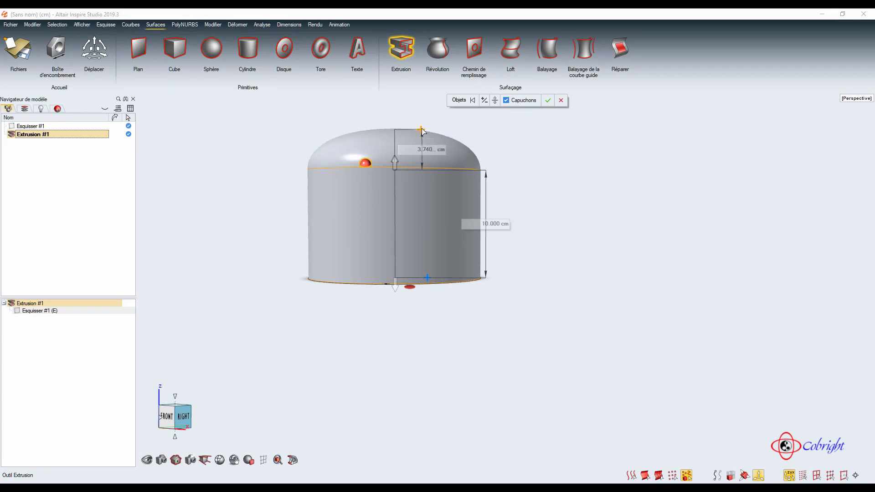
pyautogui.moveTo(421, 129); pyautogui.dragTo(421, 133)
pyautogui.click(548, 100)
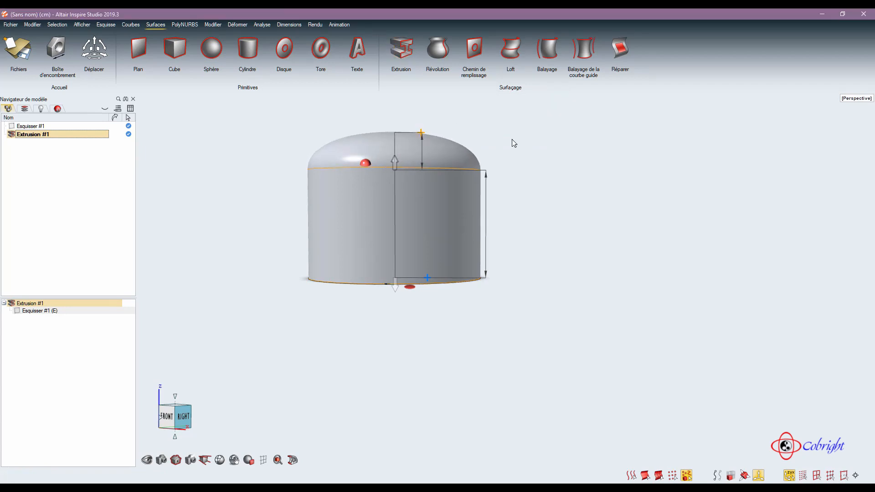
pyautogui.moveTo(263, 231); pyautogui.dragTo(259, 226, button='middle')
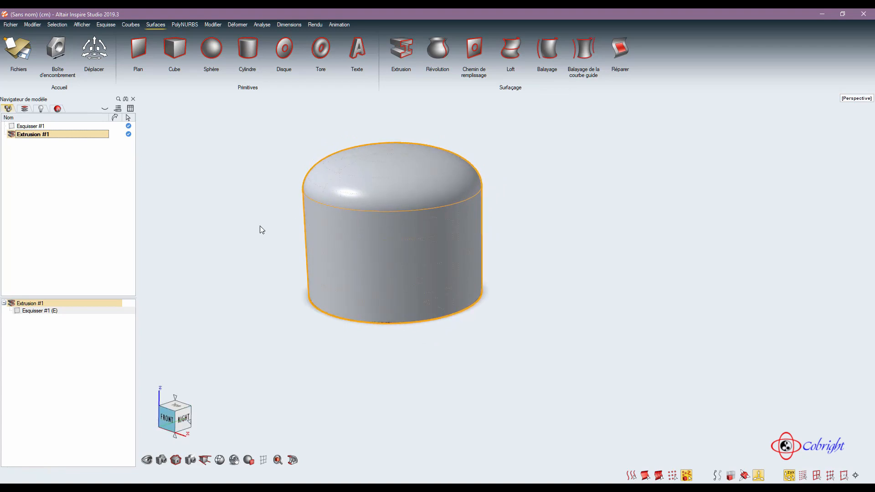
# - Reopen the extrusion for editing and reset its caps to flat at both ends
pyautogui.doubleClick(23, 305)
pyautogui.moveTo(255, 250); pyautogui.dragTo(283, 209, button='middle')
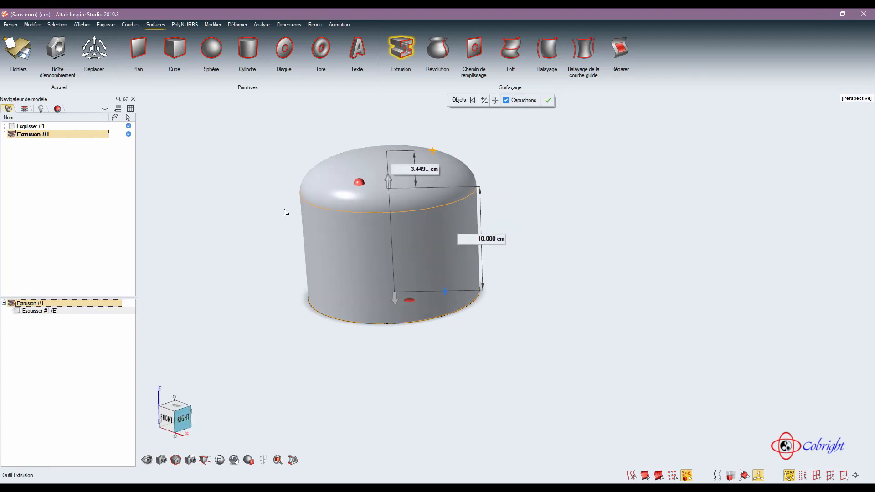
pyautogui.click(506, 101)
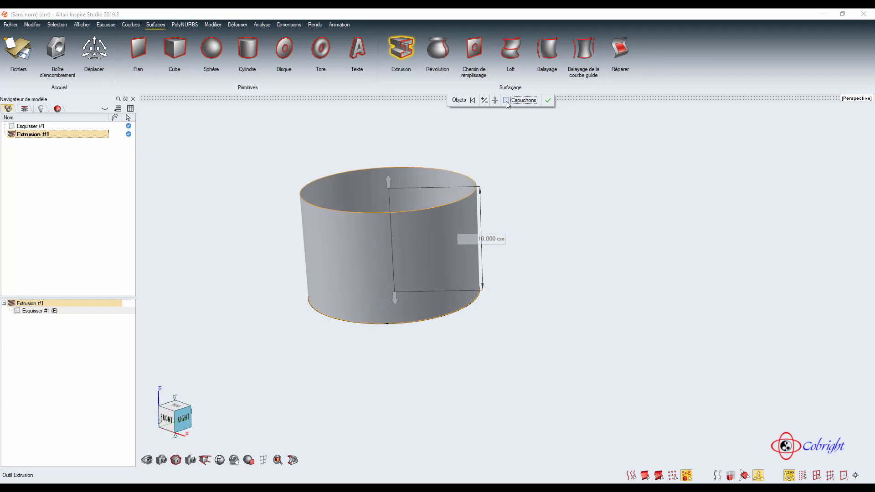
pyautogui.click(506, 100)
pyautogui.moveTo(491, 164)
pyautogui.mouseDown(button='middle')
pyautogui.moveTo(484, 132)
pyautogui.moveTo(487, 148)
pyautogui.mouseUp(button='middle')
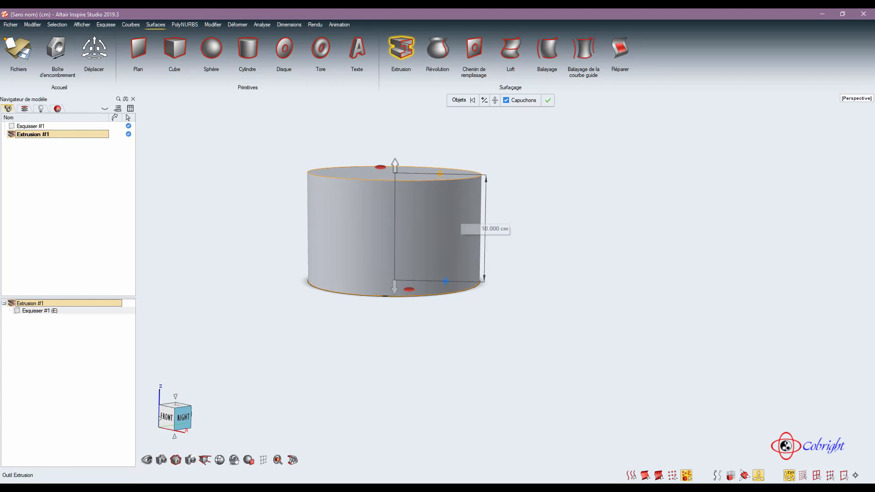
# - Enable the extrusion's first draft (Dépouille 1) with an angle of -1.0 deg and extrude the profile to both sides
pyautogui.moveTo(0, 175); pyautogui.dragTo(227, 159)
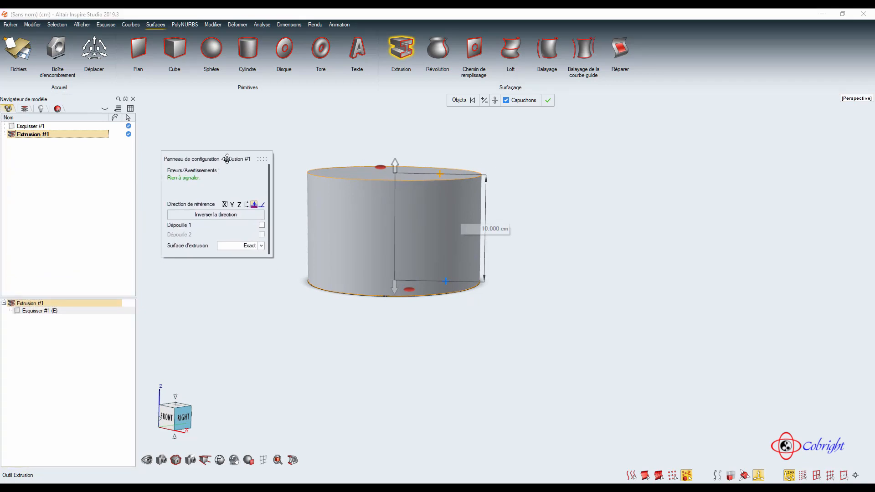
pyautogui.click(260, 225)
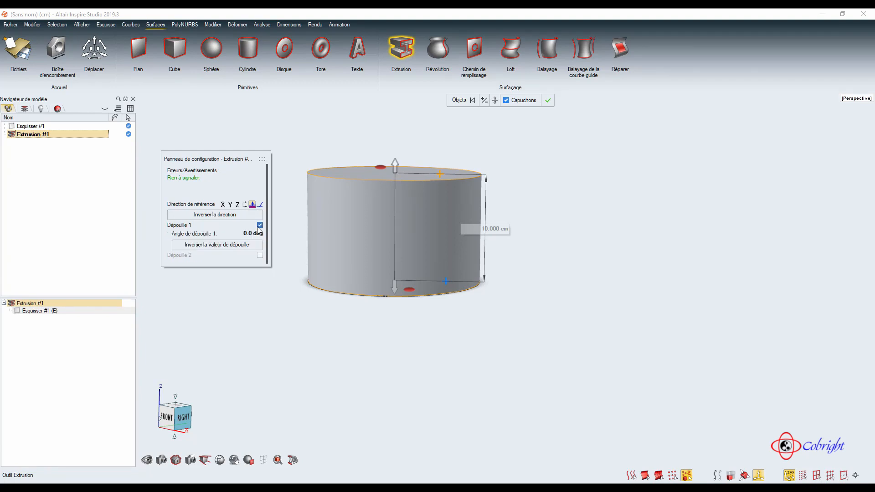
pyautogui.moveTo(245, 234)
pyautogui.mouseDown()
pyautogui.moveTo(224, 233)
pyautogui.moveTo(272, 233)
pyautogui.moveTo(207, 234)
pyautogui.moveTo(259, 234)
pyautogui.moveTo(243, 233)
pyautogui.mouseUp()
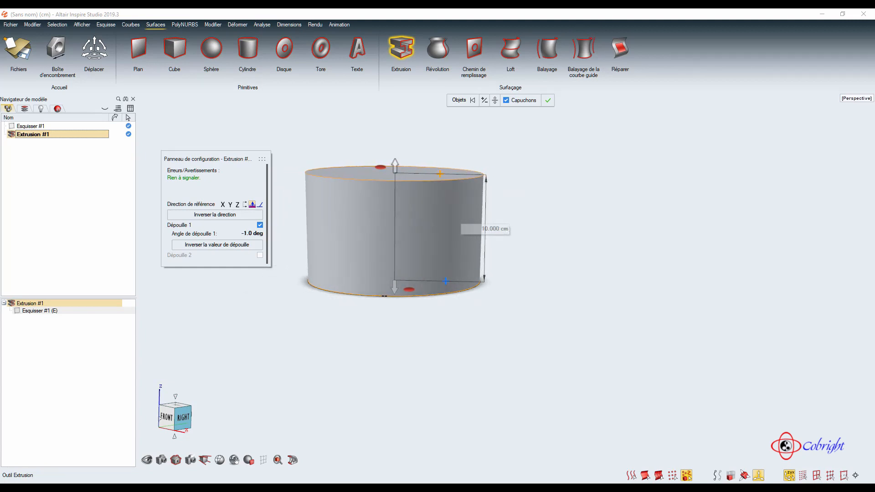
pyautogui.click(495, 101)
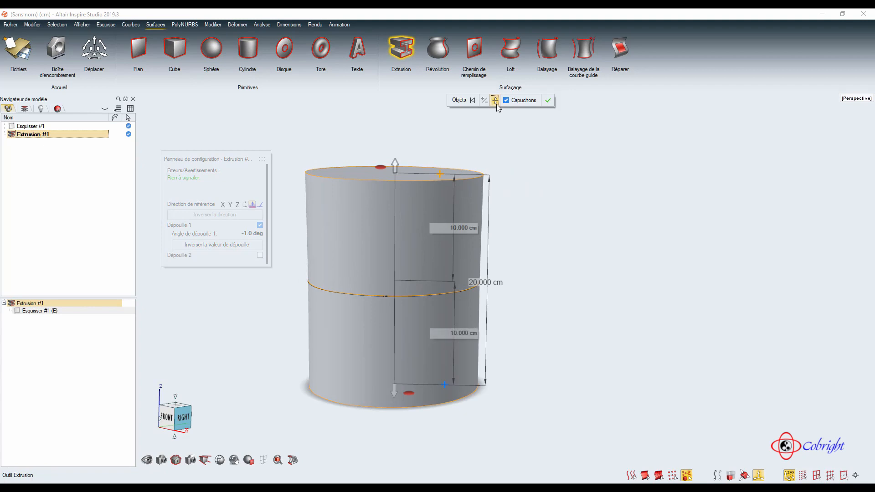
# - Enable the second draft (Dépouille 2) at 14.0 deg and set the first draft's angle to -5.0 deg
pyautogui.click(260, 255)
pyautogui.moveTo(253, 264); pyautogui.dragTo(272, 264)
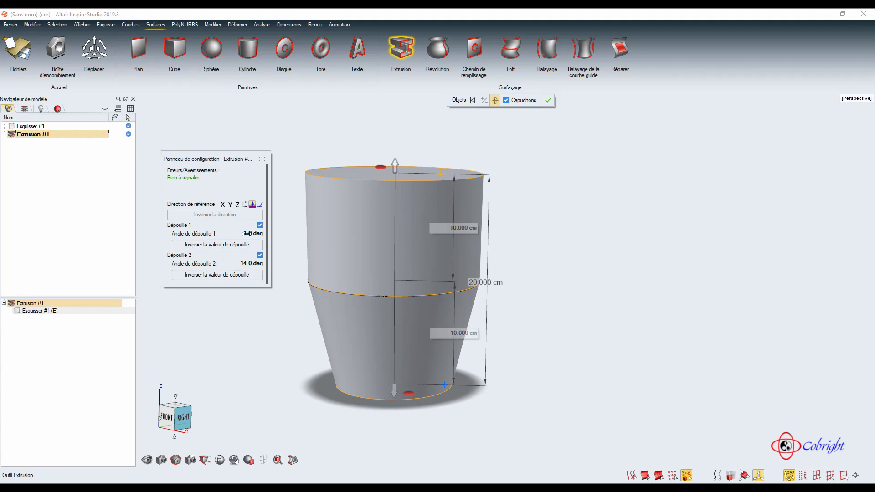
pyautogui.moveTo(247, 233); pyautogui.dragTo(241, 234)
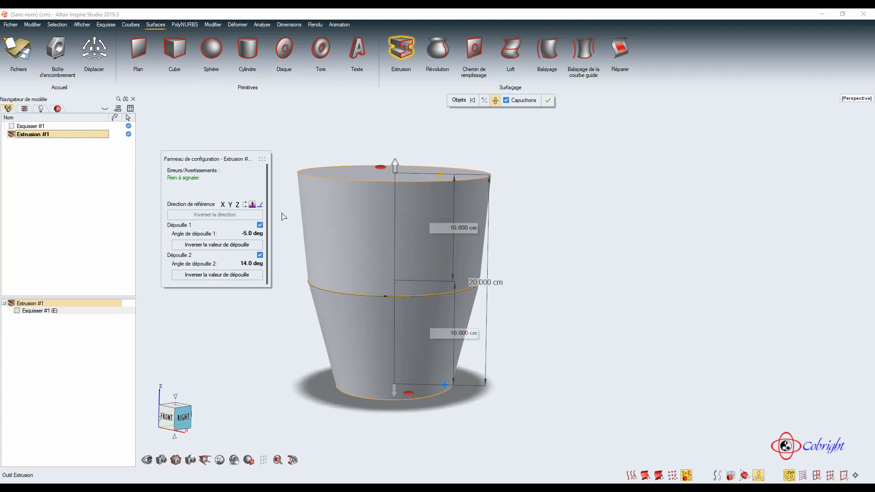
pyautogui.moveTo(284, 217); pyautogui.dragTo(340, 238, button='middle')
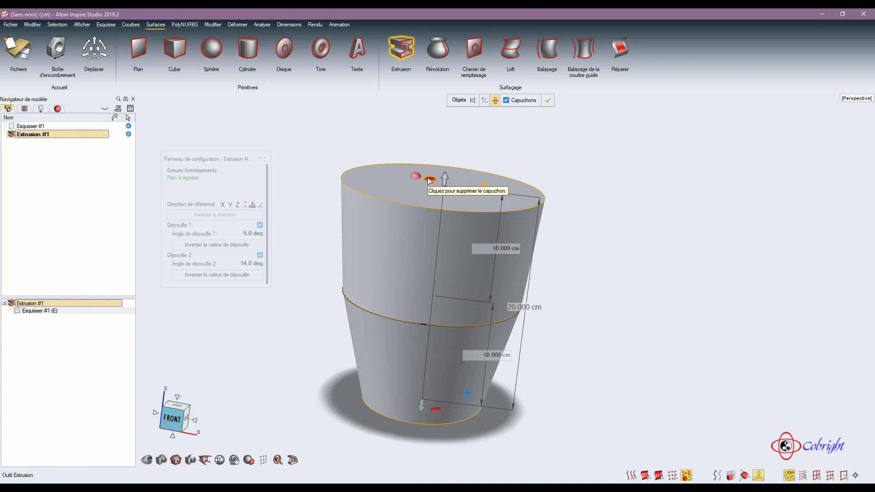
# - Change the extrusion's flat top cap to a rounded one and disable the first draft (Dépouille 1)
pyautogui.click(410, 176)
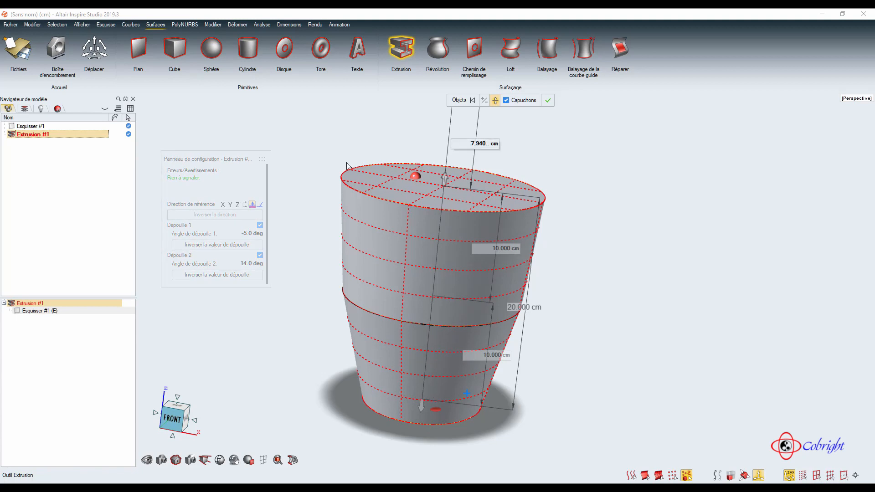
pyautogui.click(260, 224)
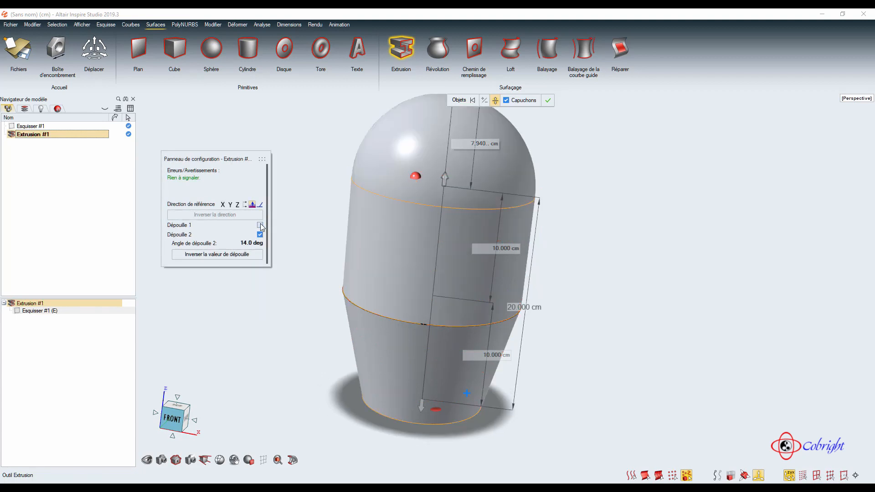
pyautogui.moveTo(337, 191); pyautogui.dragTo(327, 191, button='right')
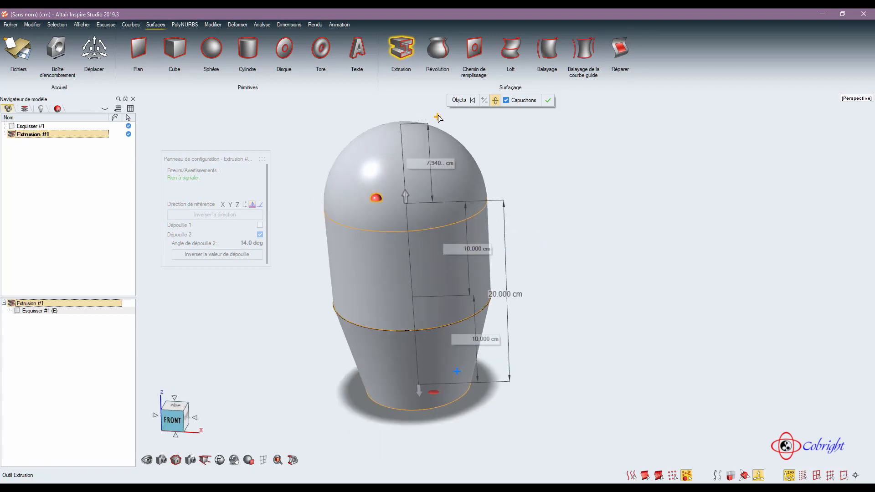
# - Lower the rounded top cap to a height of about 2.87 cm
pyautogui.moveTo(437, 117); pyautogui.dragTo(437, 169)
pyautogui.moveTo(335, 230)
pyautogui.mouseDown(button='right')
pyautogui.moveTo(333, 221)
pyautogui.moveTo(332, 242)
pyautogui.moveTo(332, 234)
pyautogui.mouseUp(button='right')
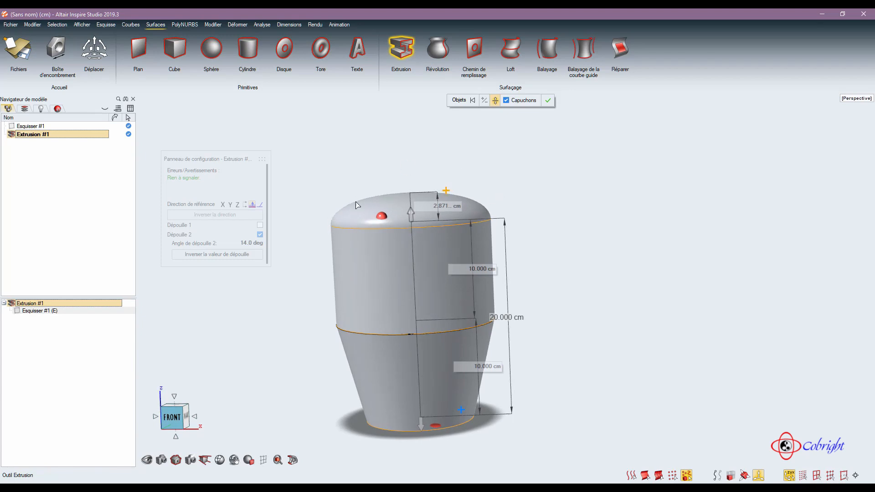
pyautogui.moveTo(358, 208); pyautogui.dragTo(365, 213, button='right')
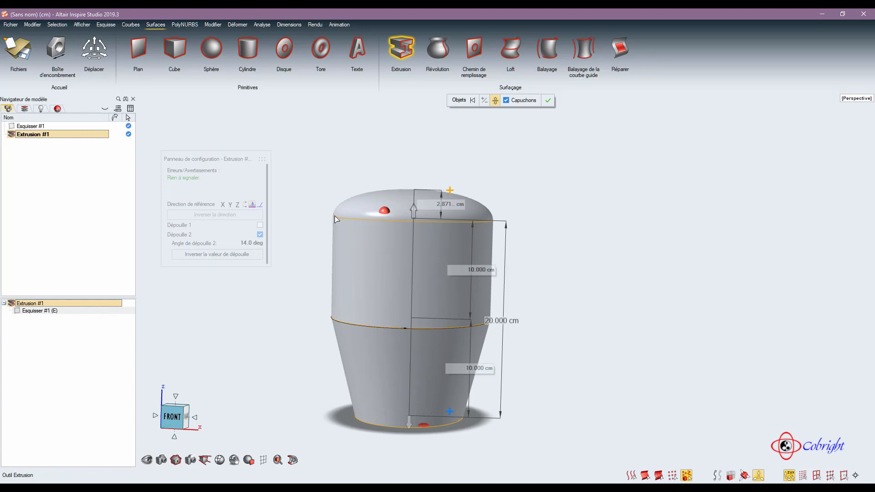
# - Remove and restore the extrusion's caps to make them flat, and disable the second draft (Dépouille 2)
pyautogui.click(510, 102)
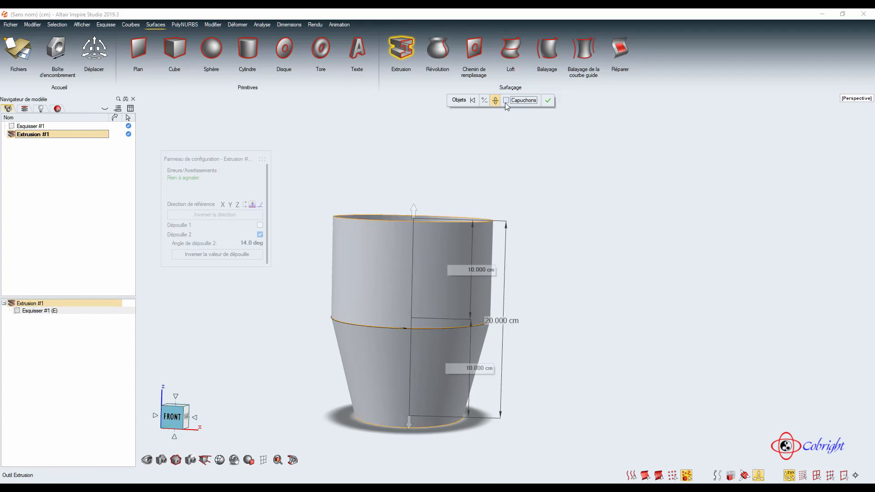
pyautogui.click(506, 100)
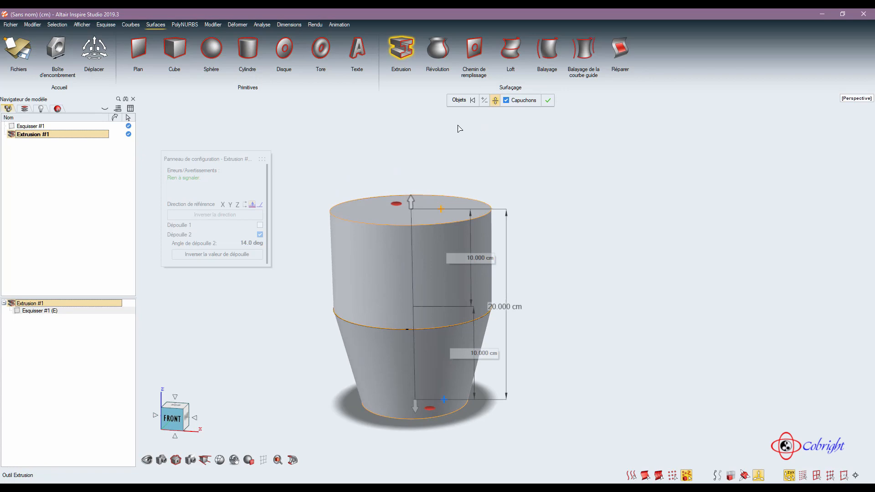
pyautogui.click(261, 236)
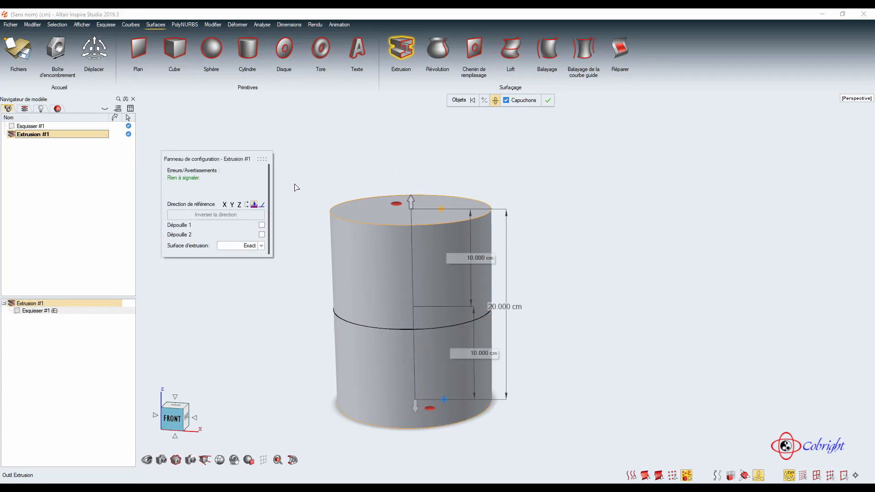
# - Shorten the two-sided extrusion to about 6.24 cm on each side and complete it
pyautogui.moveTo(411, 202); pyautogui.dragTo(409, 244)
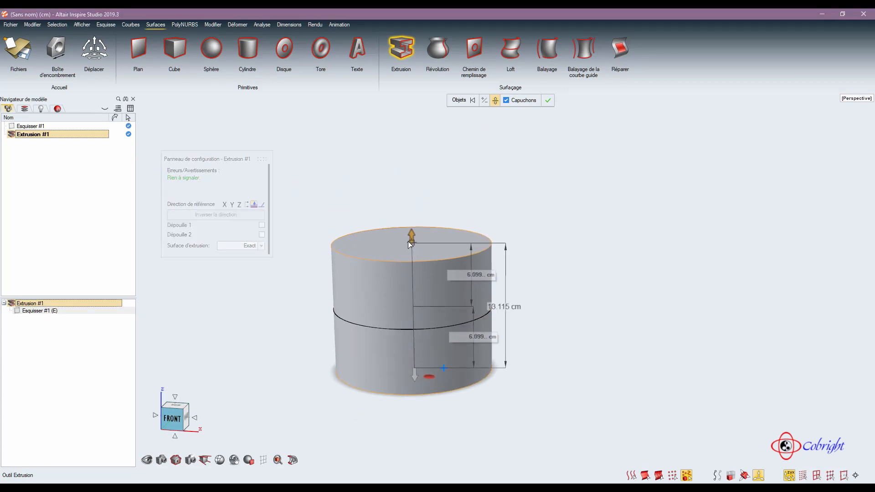
pyautogui.click(552, 100)
pyautogui.moveTo(510, 139); pyautogui.dragTo(524, 150, button='right')
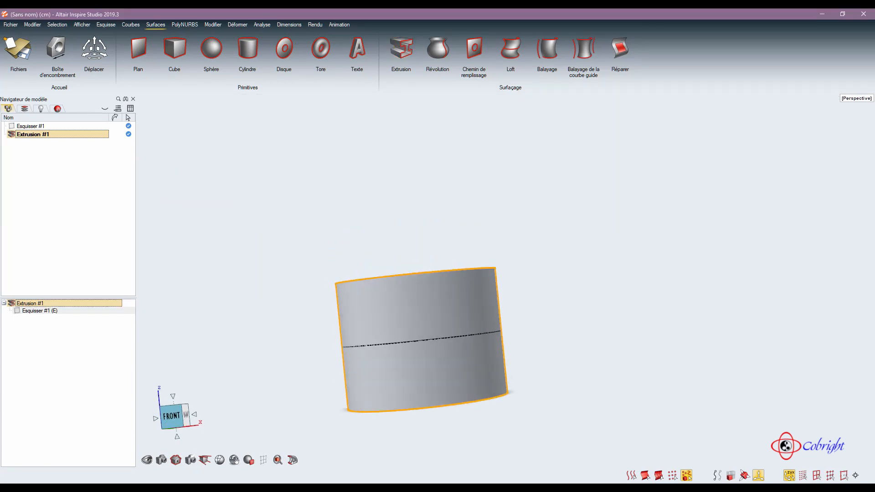
pyautogui.moveTo(524, 151); pyautogui.dragTo(520, 171, button='middle')
# - In the front view, draw a degree 3 NURBS curve with four control points, arching above the cylinder and extending beyond both its sides
pyautogui.click(173, 417)
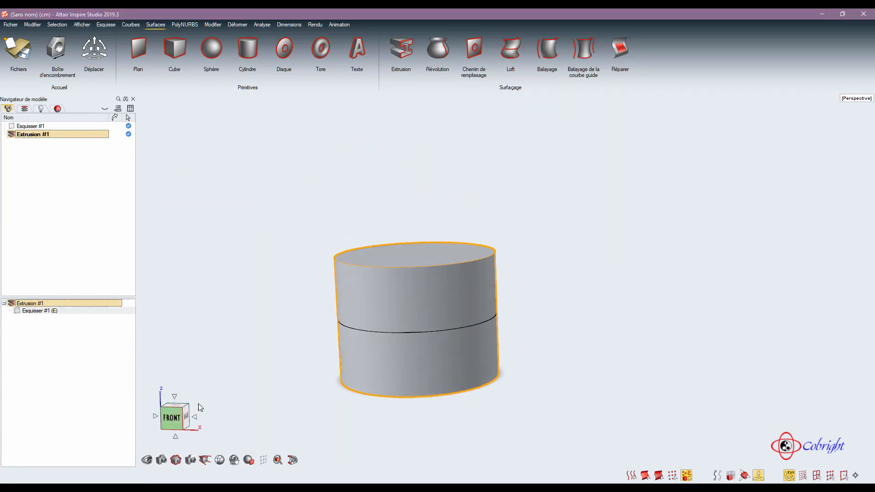
pyautogui.click(130, 25)
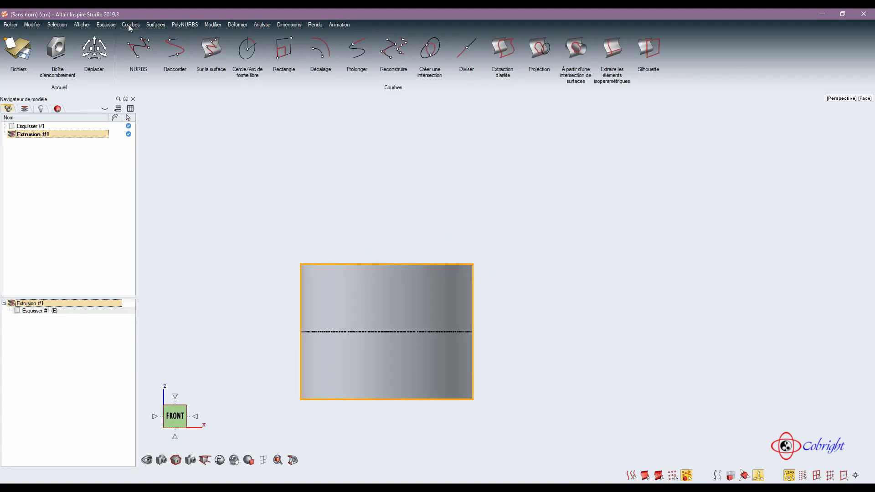
pyautogui.click(146, 51)
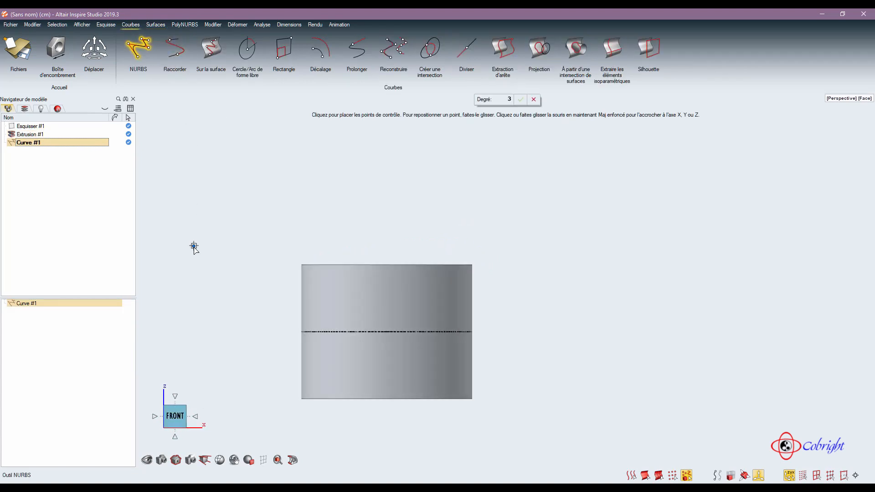
pyautogui.click(197, 245)
pyautogui.click(374, 157)
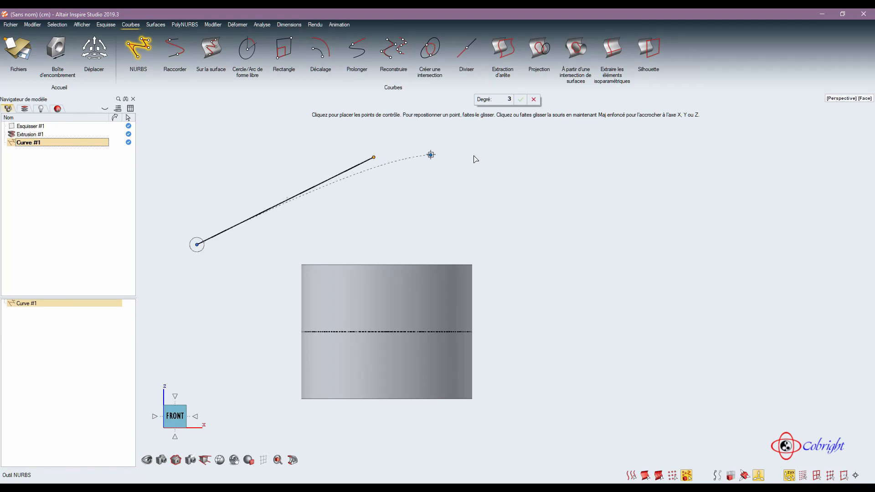
pyautogui.click(550, 163)
pyautogui.click(683, 211)
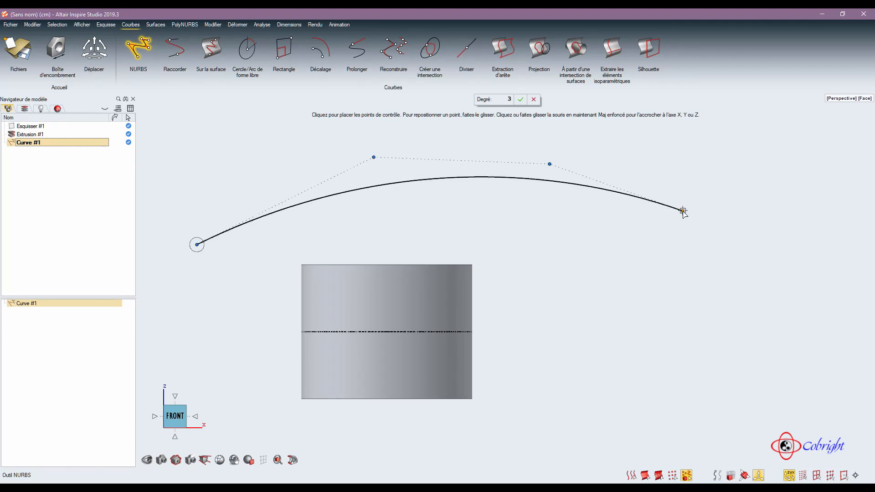
pyautogui.click(520, 100)
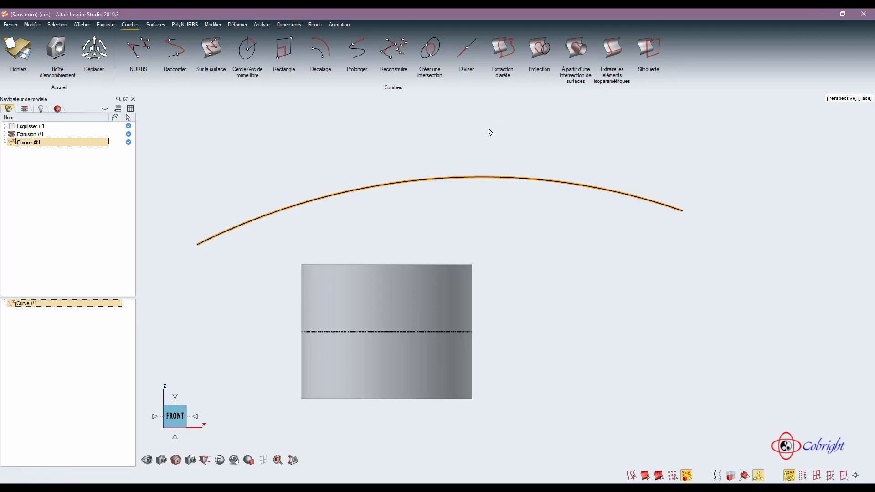
# - Move the curve sideways over the cylinder and rotate it so that its right end rises, using the rotation-translation mode
pyautogui.scroll(1, 488, 132)
pyautogui.scroll(-2, 491, 132)
pyautogui.press('w')
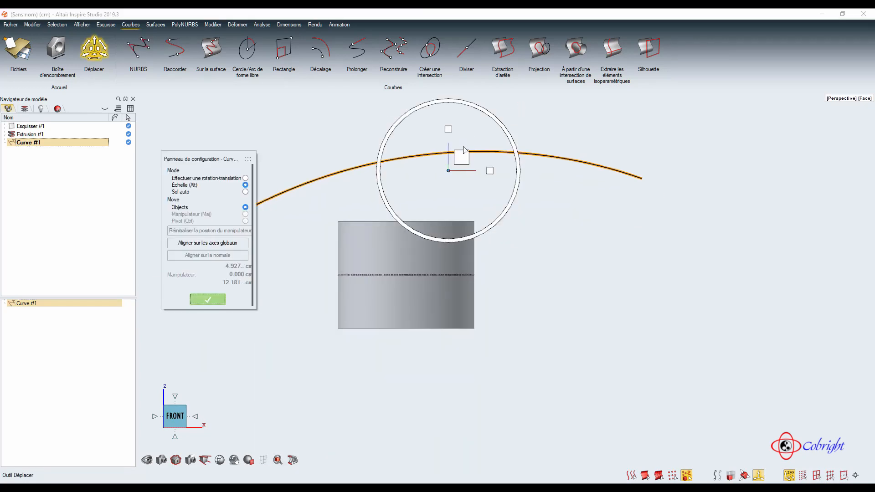
pyautogui.click(246, 178)
pyautogui.moveTo(472, 171); pyautogui.dragTo(456, 183)
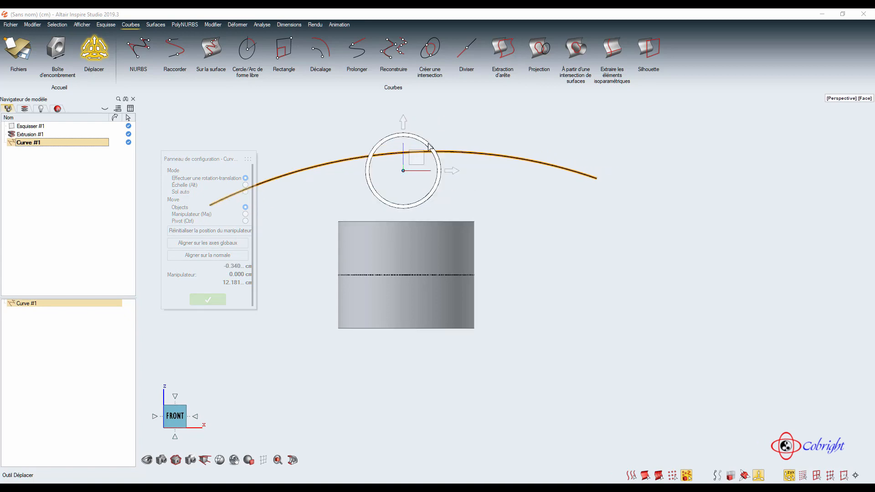
pyautogui.moveTo(435, 151); pyautogui.dragTo(392, 149)
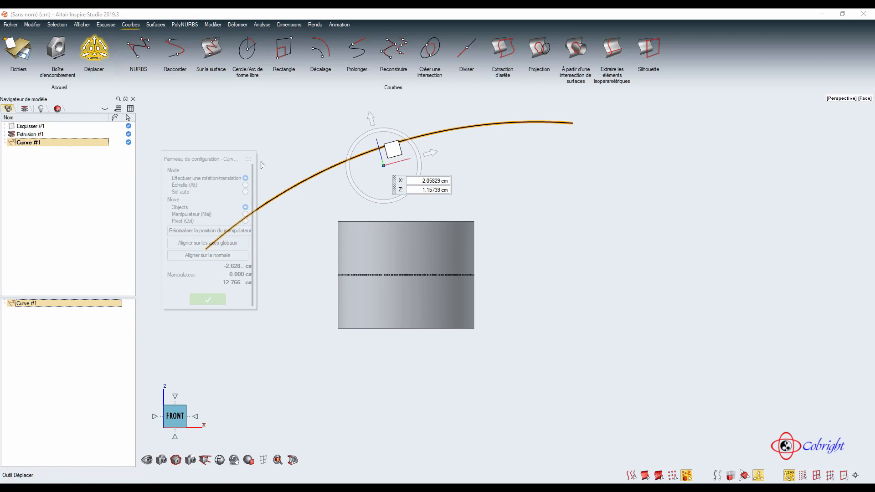
pyautogui.click(218, 300)
# - Extrude the curve to both sides into a curved surface wide enough to cover the cylinder
pyautogui.moveTo(268, 286); pyautogui.dragTo(256, 169, button='right')
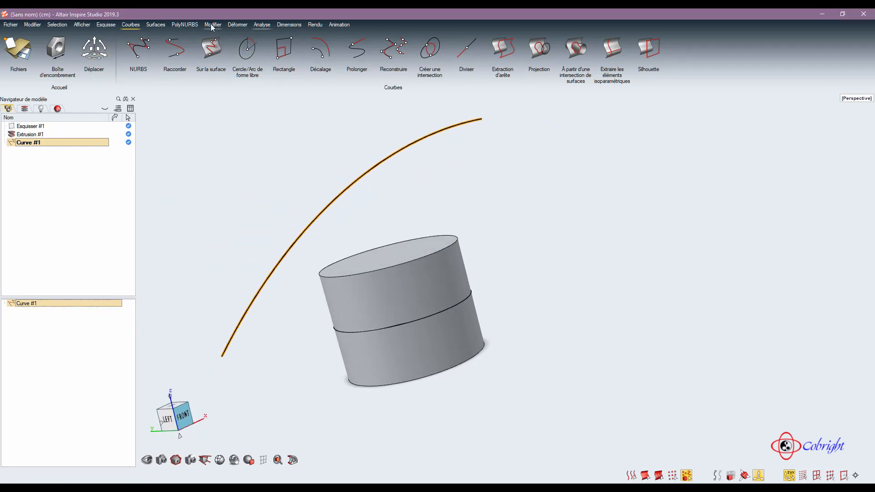
pyautogui.click(159, 27)
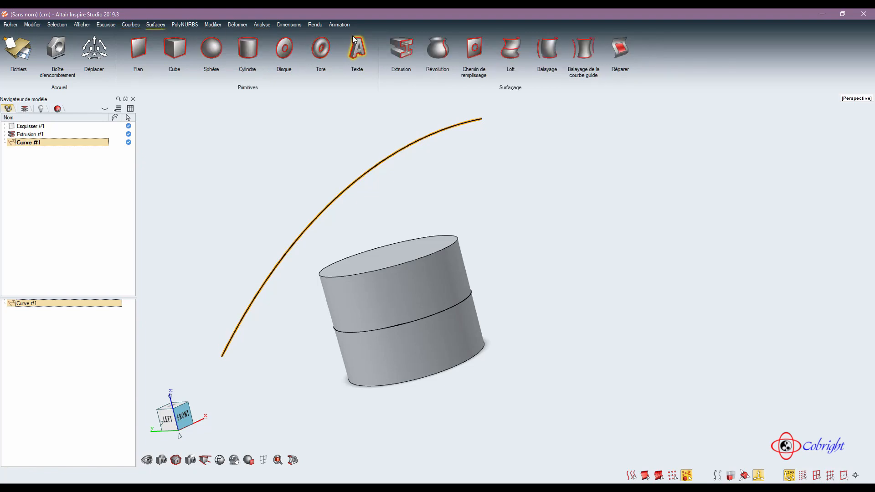
pyautogui.click(394, 47)
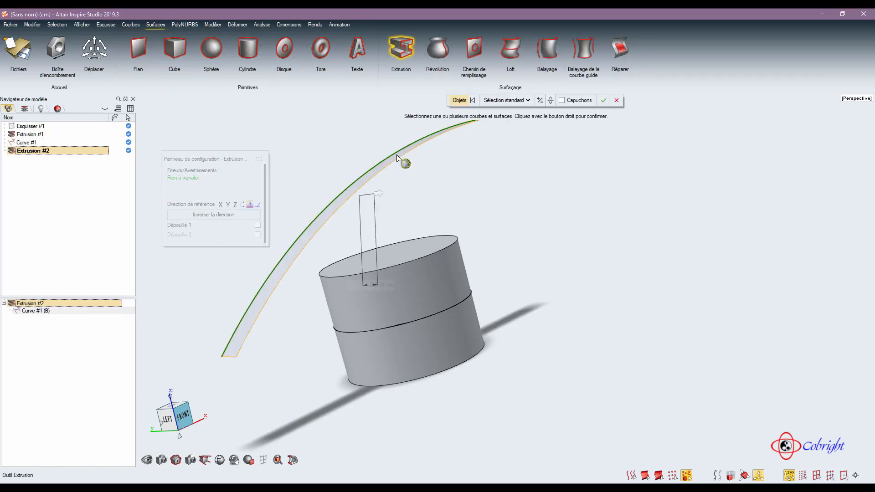
pyautogui.moveTo(351, 150); pyautogui.dragTo(391, 184, button='right')
pyautogui.moveTo(403, 207); pyautogui.dragTo(444, 225)
pyautogui.click(495, 100)
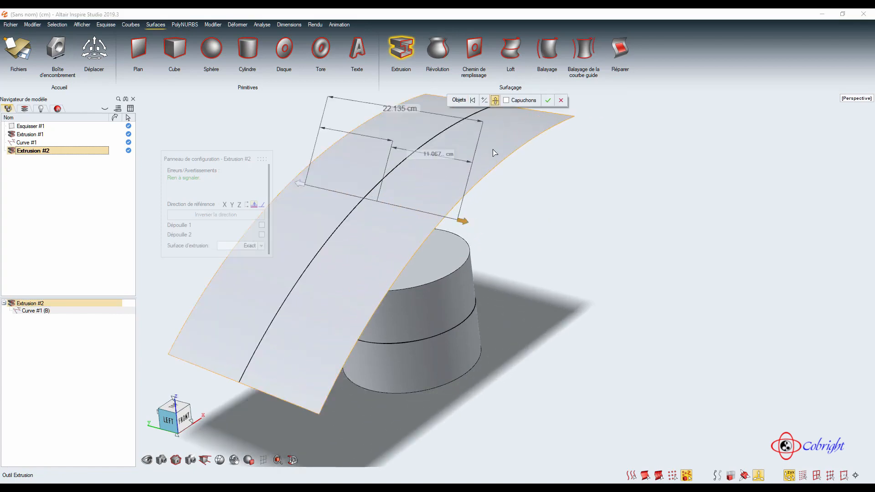
pyautogui.moveTo(463, 222); pyautogui.dragTo(516, 234)
pyautogui.click(548, 100)
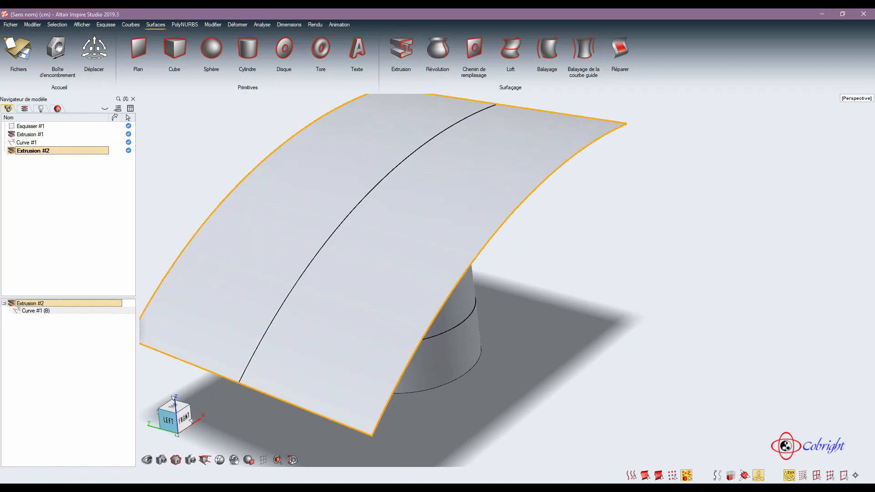
# - Offset the curved surface by 0.800 cm towards the cylinder with thickening (Épaississement) enabled
pyautogui.moveTo(578, 246); pyautogui.dragTo(506, 207, button='middle')
pyautogui.moveTo(387, 153); pyautogui.dragTo(379, 102, button='middle')
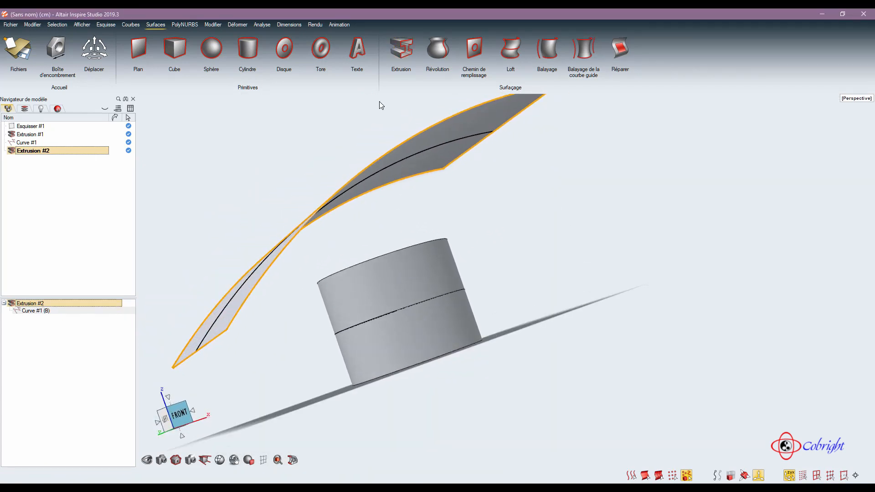
pyautogui.click(212, 25)
pyautogui.click(482, 50)
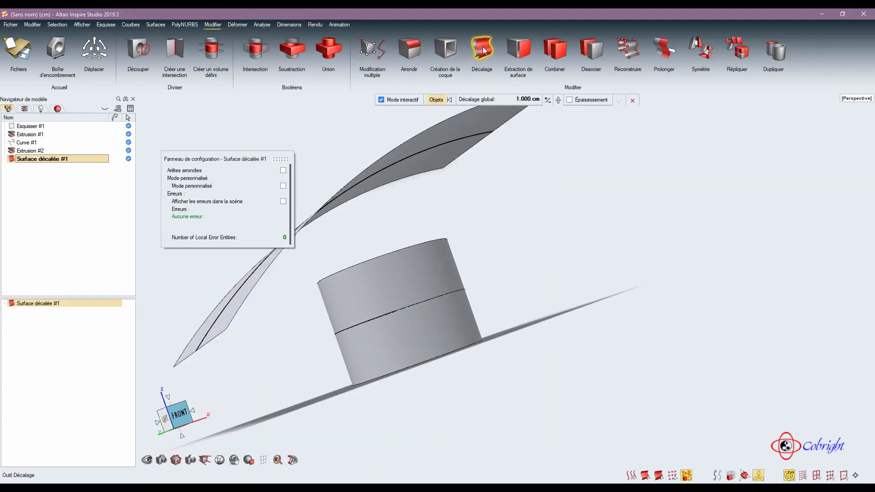
pyautogui.click(444, 139)
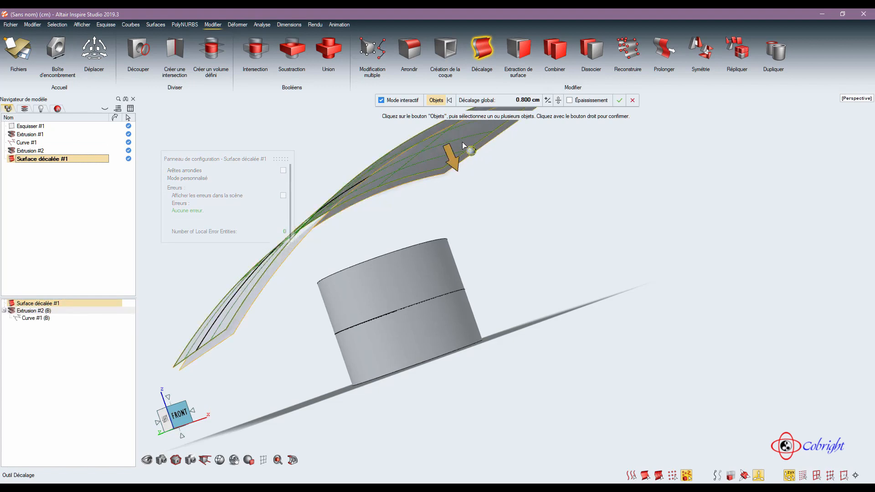
pyautogui.moveTo(444, 139); pyautogui.dragTo(422, 174, button='middle')
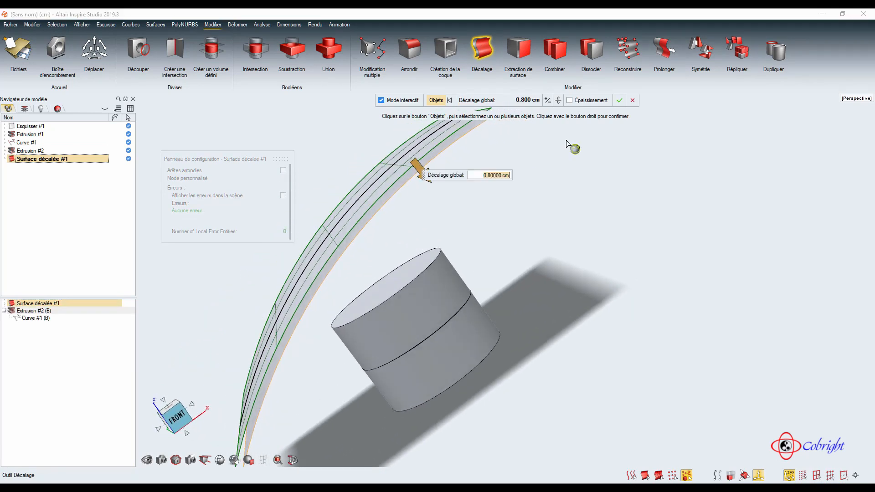
pyautogui.click(569, 100)
pyautogui.click(619, 101)
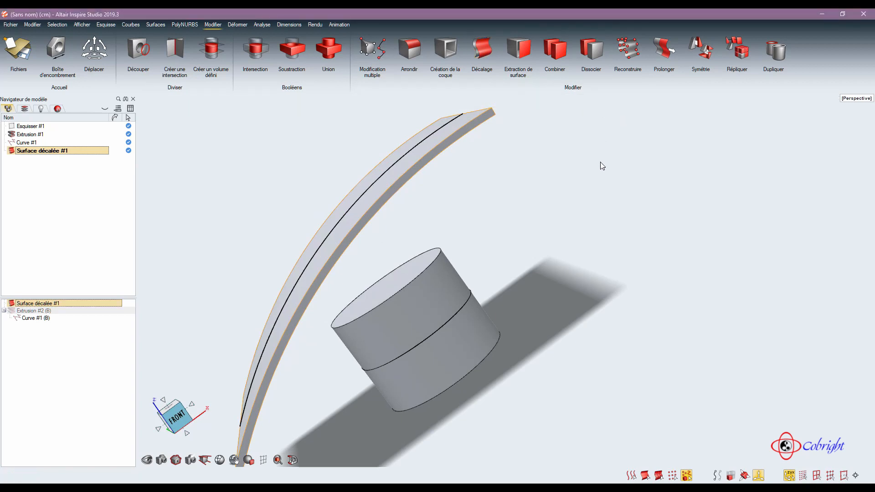
# - Reopen the cylinder's extrusion for editing and shorten it to about 5.465 cm on each side of the sketch
pyautogui.moveTo(600, 164); pyautogui.dragTo(529, 282, button='middle')
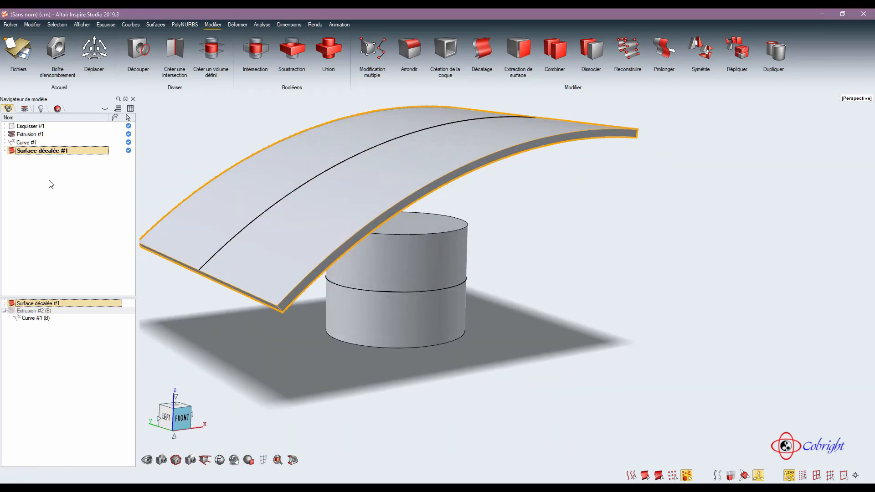
pyautogui.click(30, 136)
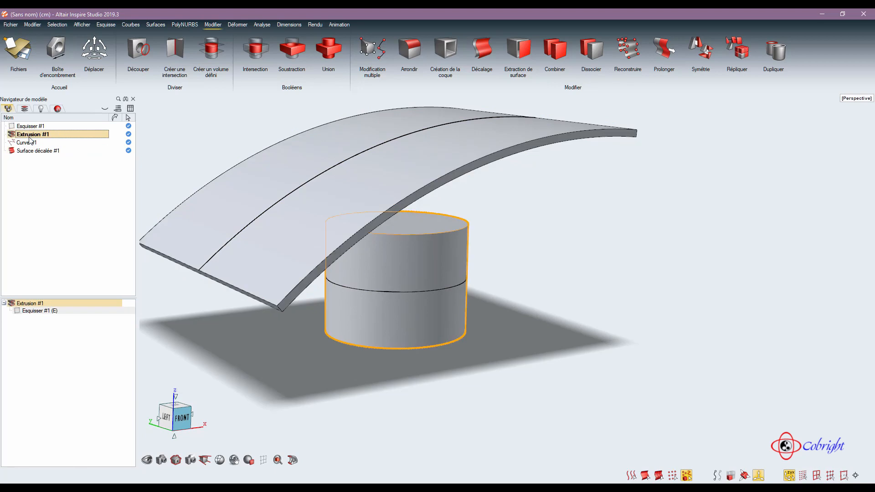
pyautogui.doubleClick(29, 303)
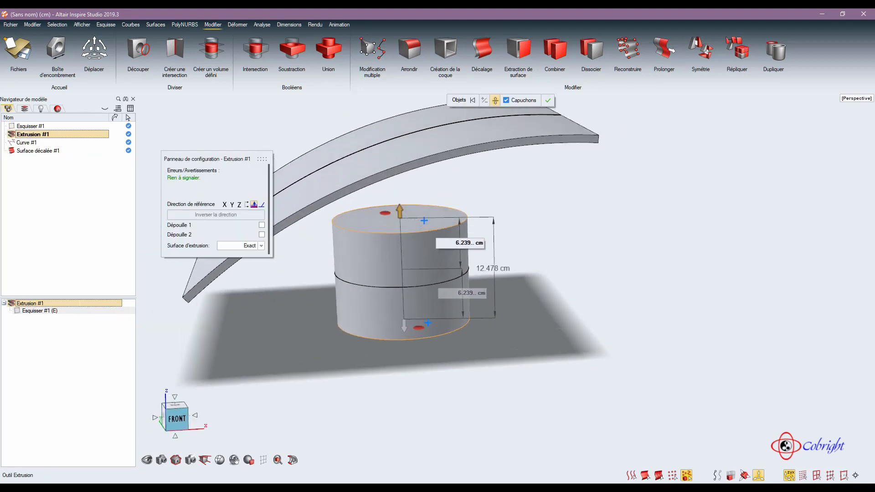
pyautogui.moveTo(398, 208); pyautogui.dragTo(399, 213)
# - Bound the cylinder's upper extrusion length by a reference object, using the thickened curved surface above it
pyautogui.moveTo(506, 217); pyautogui.dragTo(445, 215, button='middle')
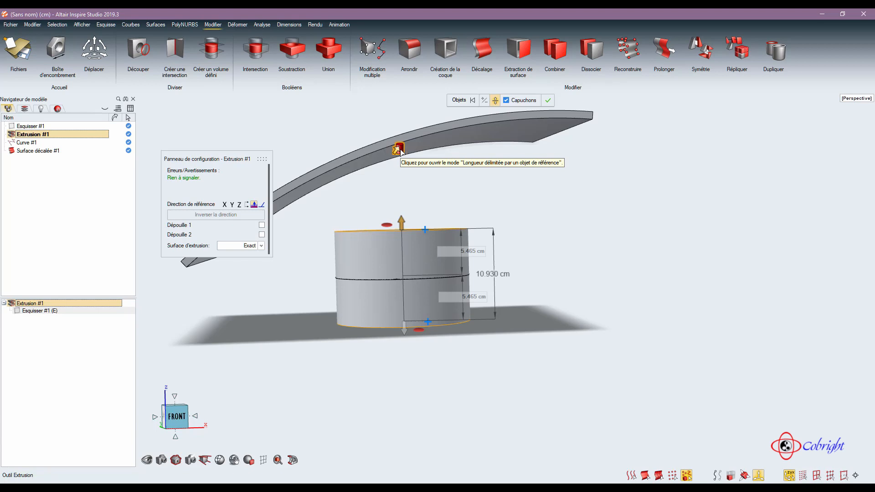
pyautogui.click(399, 150)
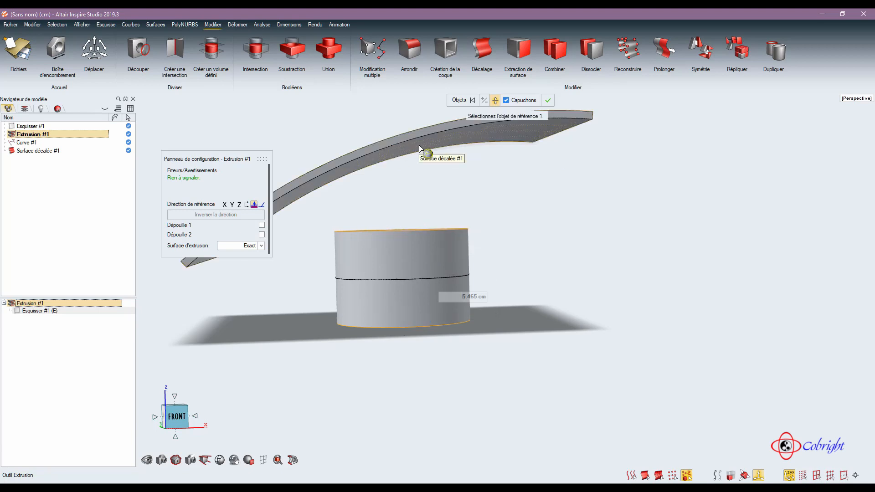
pyautogui.click(420, 149)
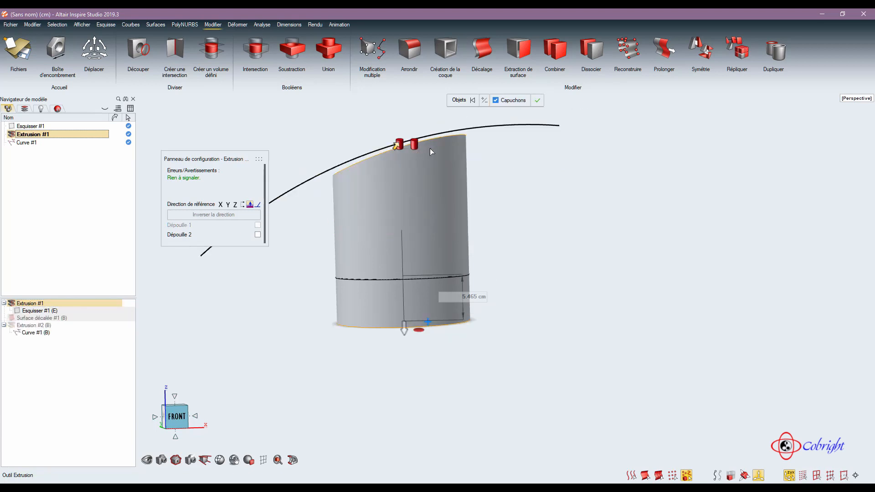
pyautogui.moveTo(495, 172)
pyautogui.mouseDown(button='middle')
pyautogui.moveTo(501, 212)
pyautogui.moveTo(497, 184)
pyautogui.mouseUp(button='middle')
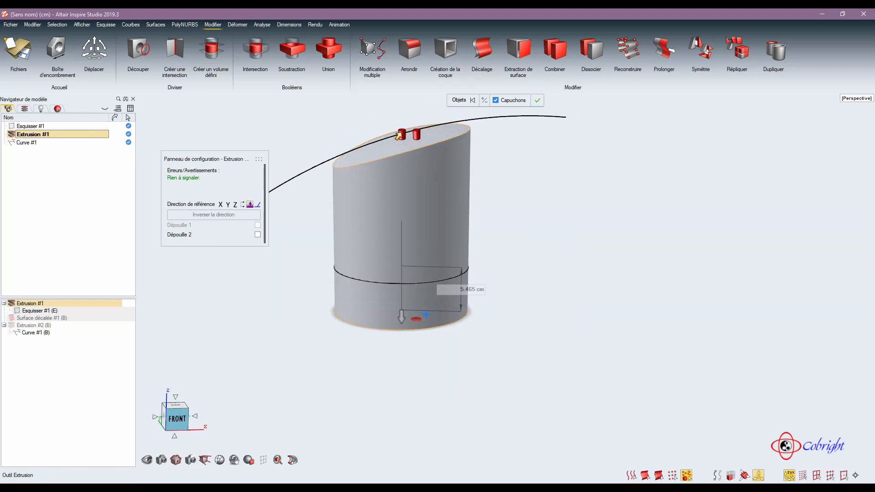
# - Switch the bounded extrusion to the option that merges the cylinder with the curved reference plate, and accept the extrusion
pyautogui.moveTo(414, 136)
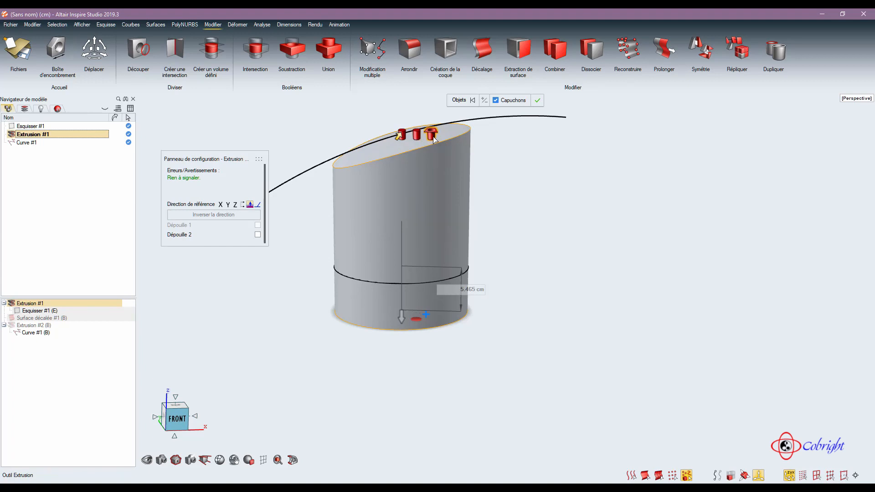
pyautogui.click(432, 136)
pyautogui.moveTo(553, 211)
pyautogui.mouseDown(button='middle')
pyautogui.moveTo(545, 139)
pyautogui.moveTo(547, 217)
pyautogui.moveTo(552, 203)
pyautogui.mouseUp(button='middle')
pyautogui.click(537, 99)
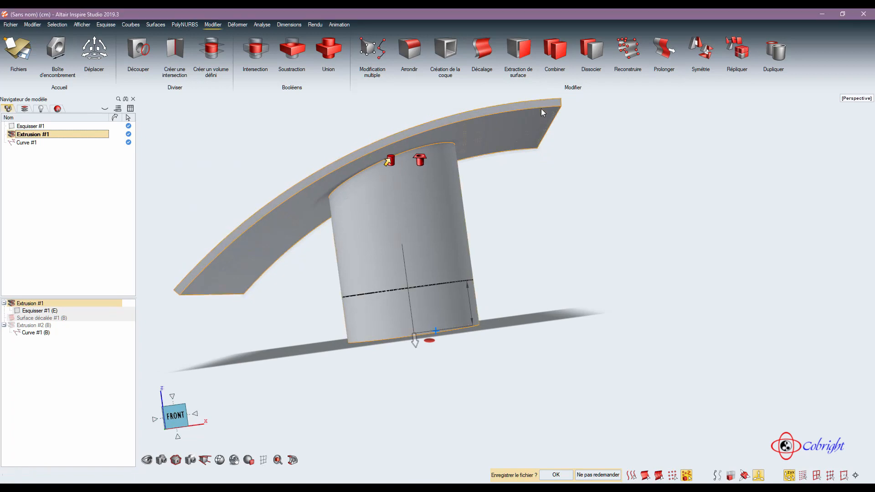
pyautogui.moveTo(537, 100); pyautogui.dragTo(555, 188, button='middle')
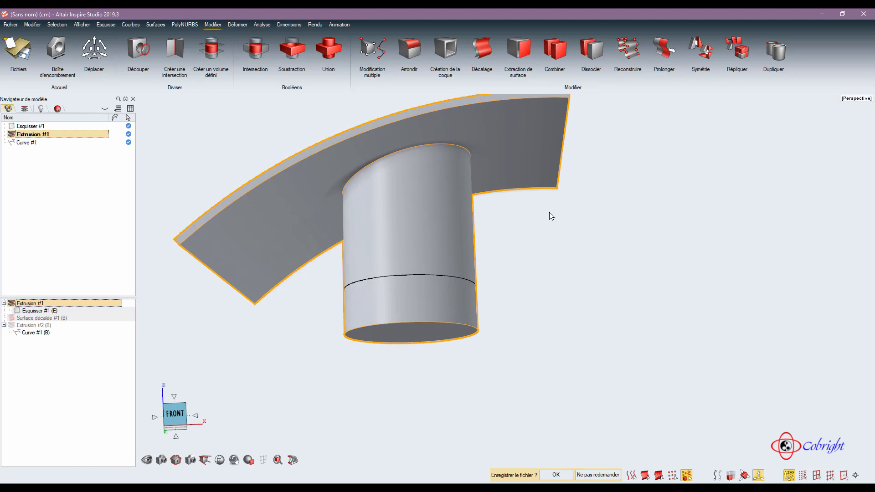
# - Round the edge where the cylinder meets the curved plate with a constant fillet of about 2.752 cm radius
pyautogui.click(409, 49)
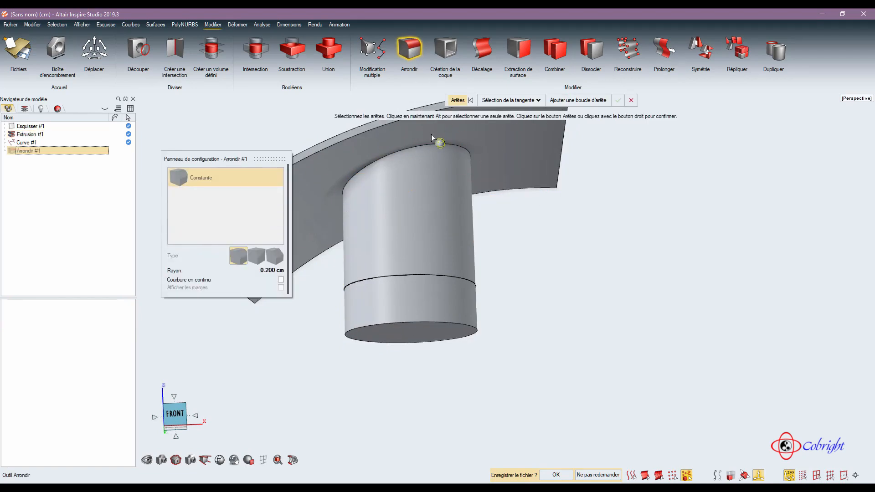
pyautogui.click(430, 146)
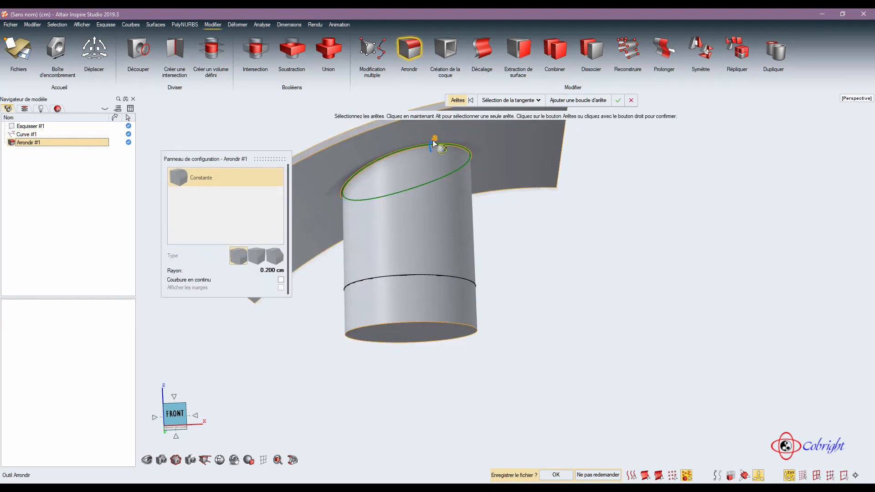
pyautogui.moveTo(441, 136); pyautogui.dragTo(441, 138)
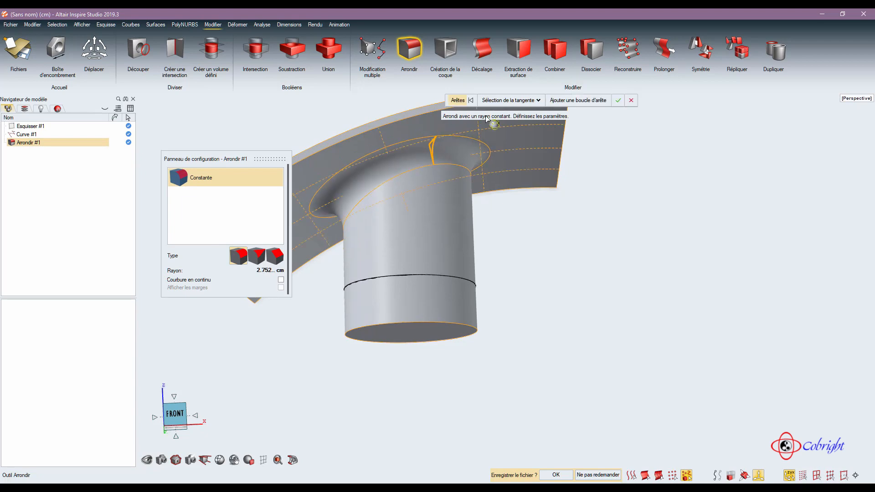
pyautogui.click(618, 100)
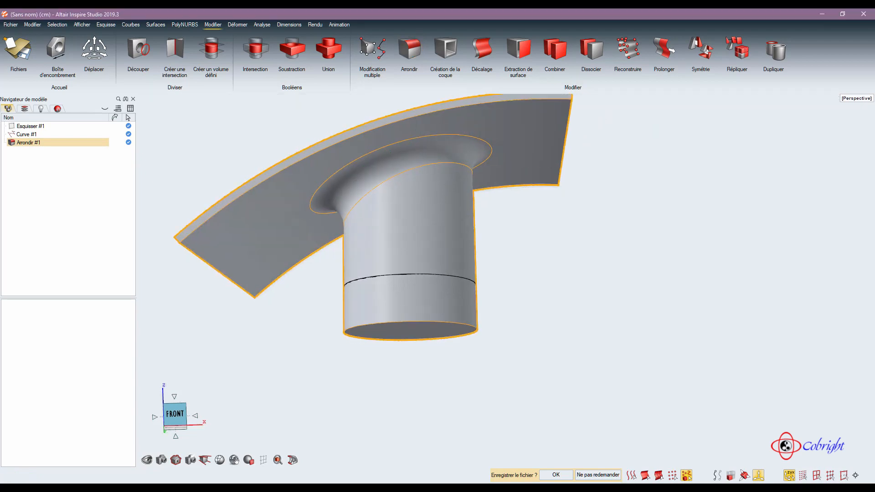
pyautogui.moveTo(388, 150); pyautogui.dragTo(318, 239, button='middle')
pyautogui.scroll(-1, 377, 150)
pyautogui.scroll(2, 384, 157)
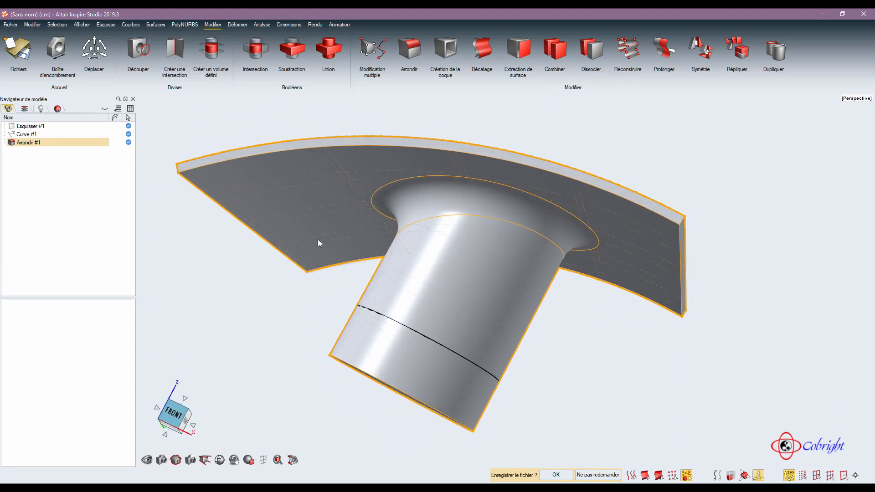